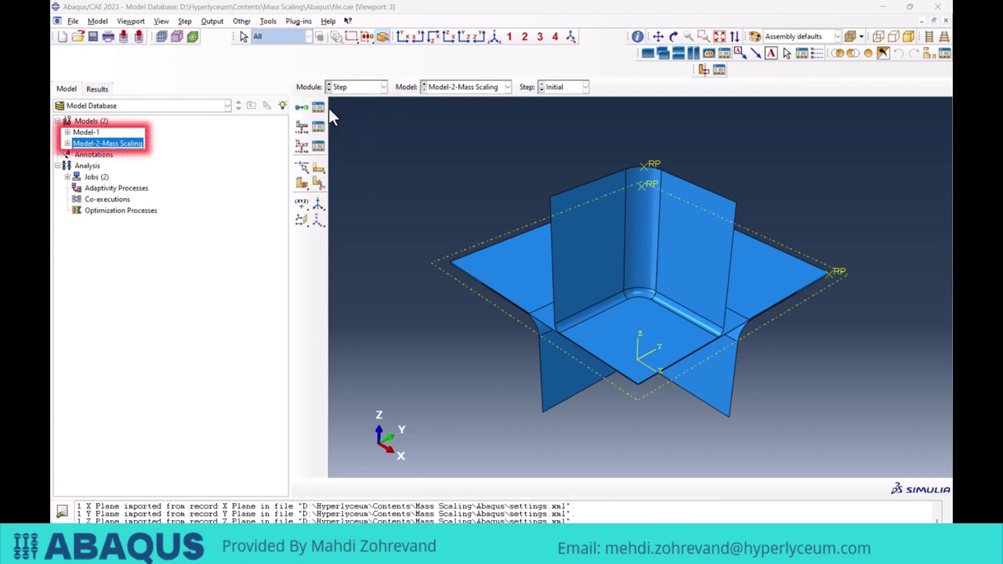
- Make Model-1 the current model and switch back to Model-2-Mass Scaling
right_click(94, 133)
click(105, 141)
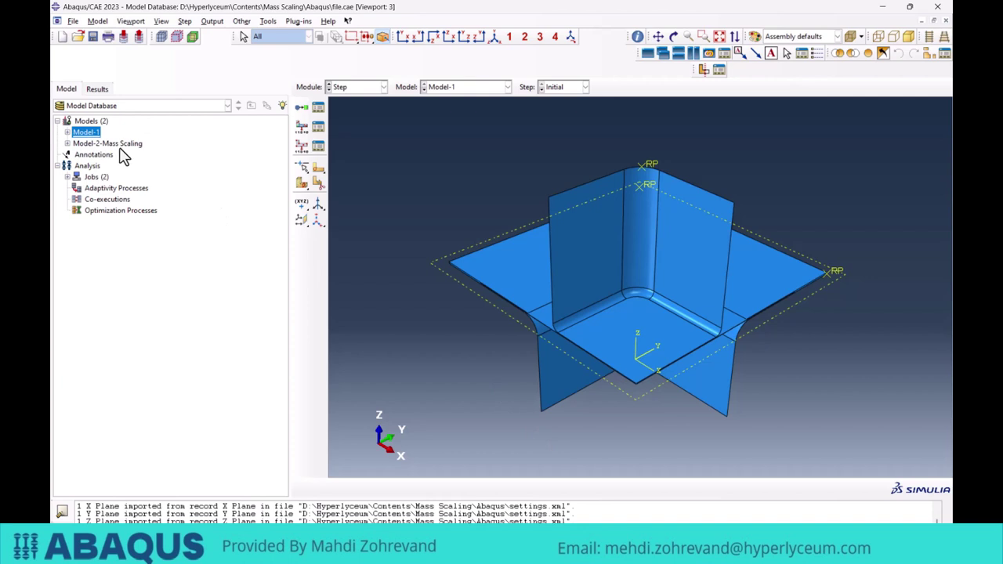
right_click(123, 145)
click(157, 150)
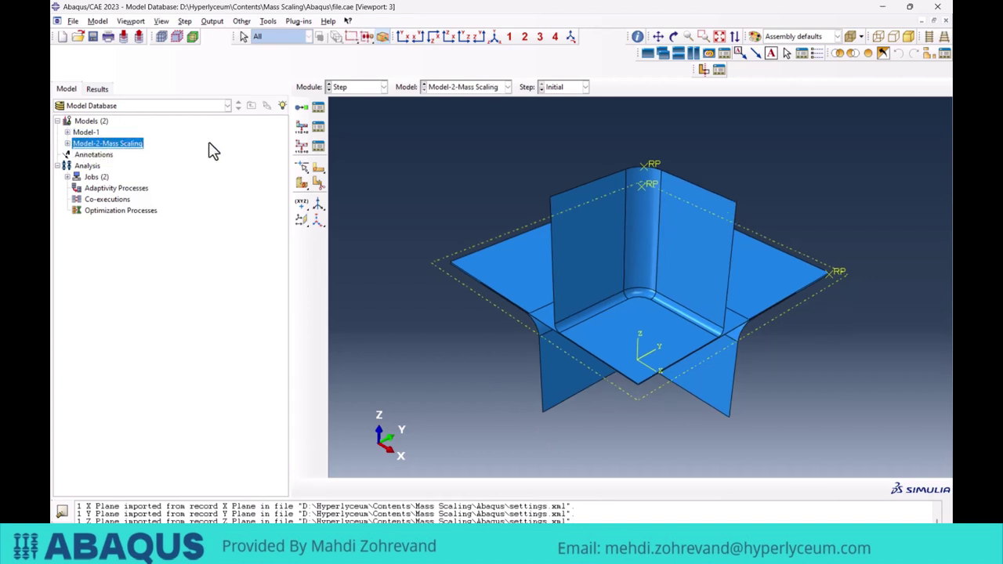
- Open the mass scaling settings of Step-2 for editing and arrange the dialogs clear of the model
click(318, 110)
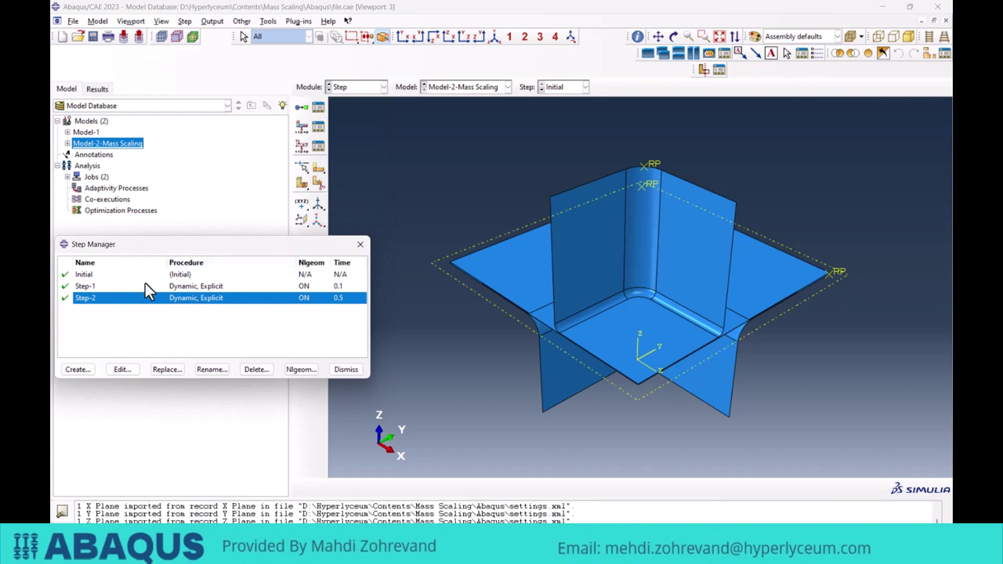
click(146, 287)
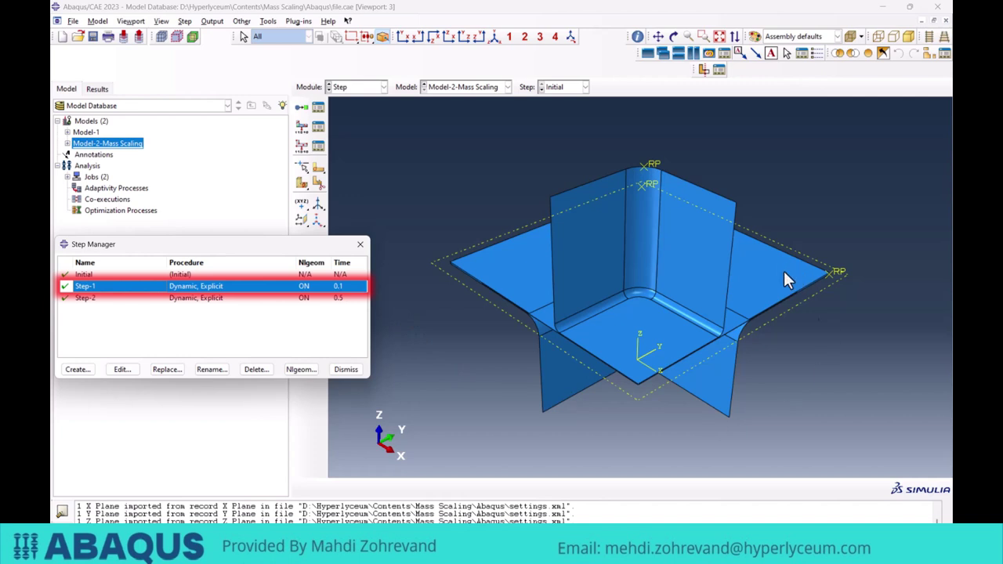
click(296, 304)
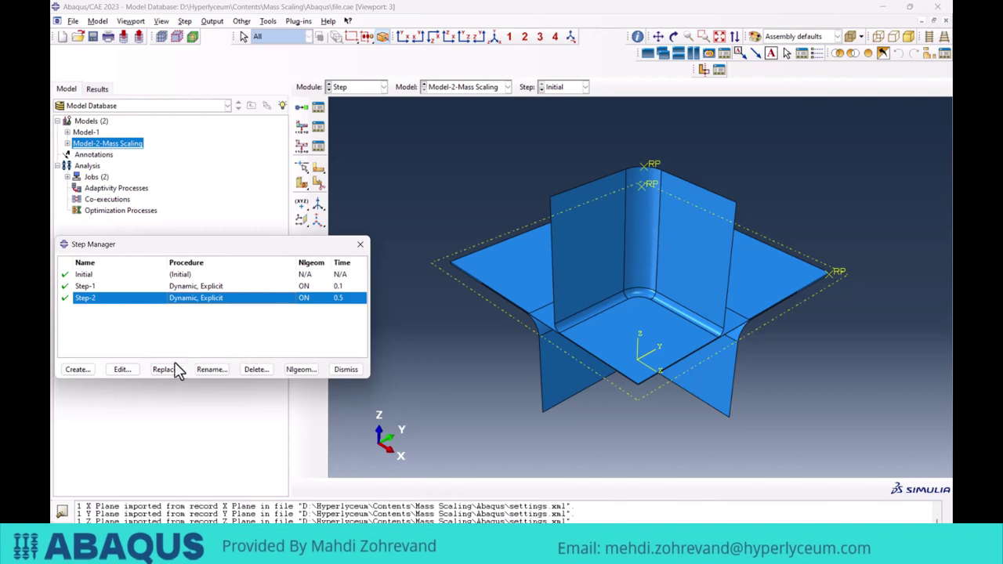
click(128, 372)
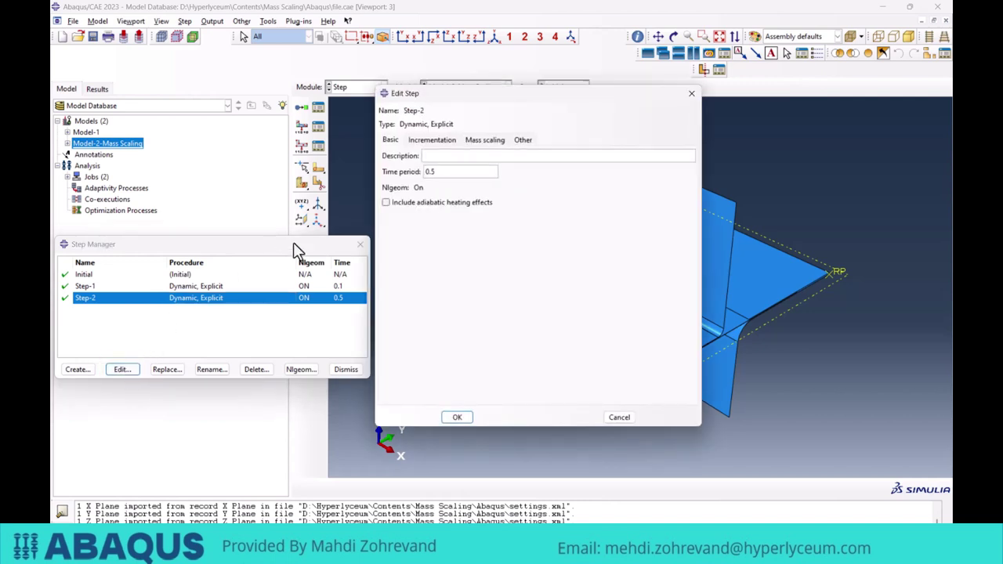
click(484, 144)
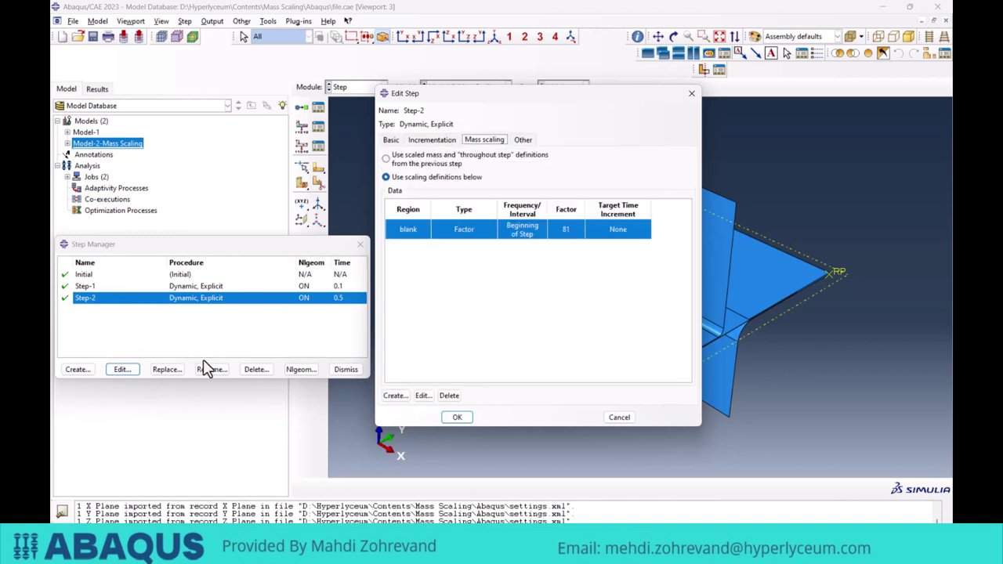
drag(557, 108, 604, 122)
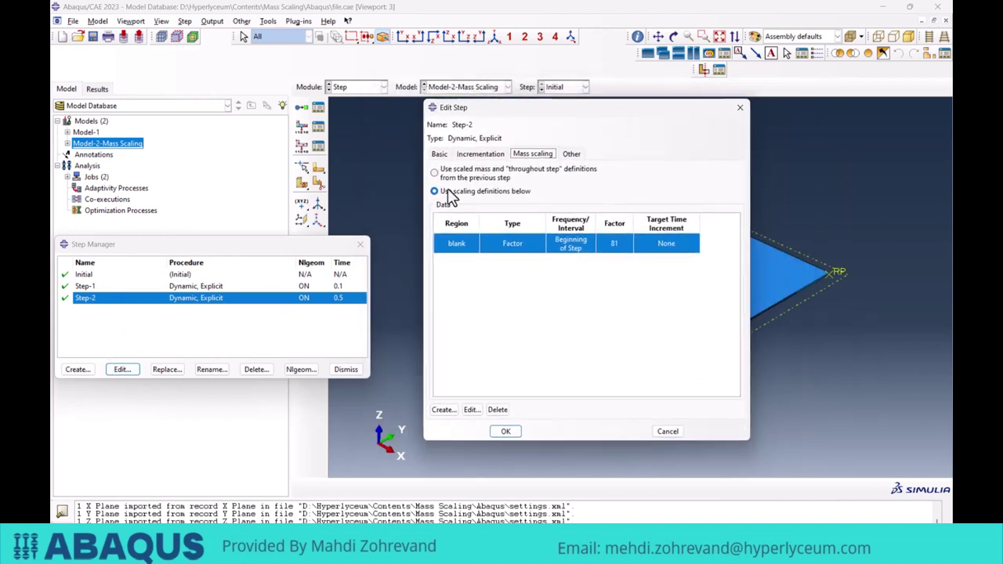
drag(274, 244, 269, 11)
drag(553, 117, 179, 163)
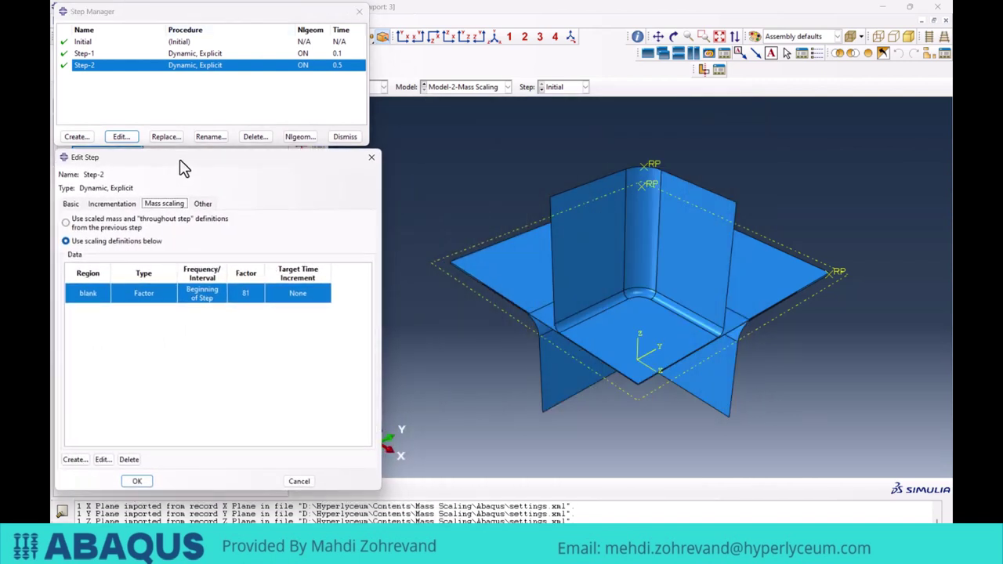
- Try scaled mass from the previous step, restore Use scaling definitions below, and open the blank region's definition for editing
click(104, 222)
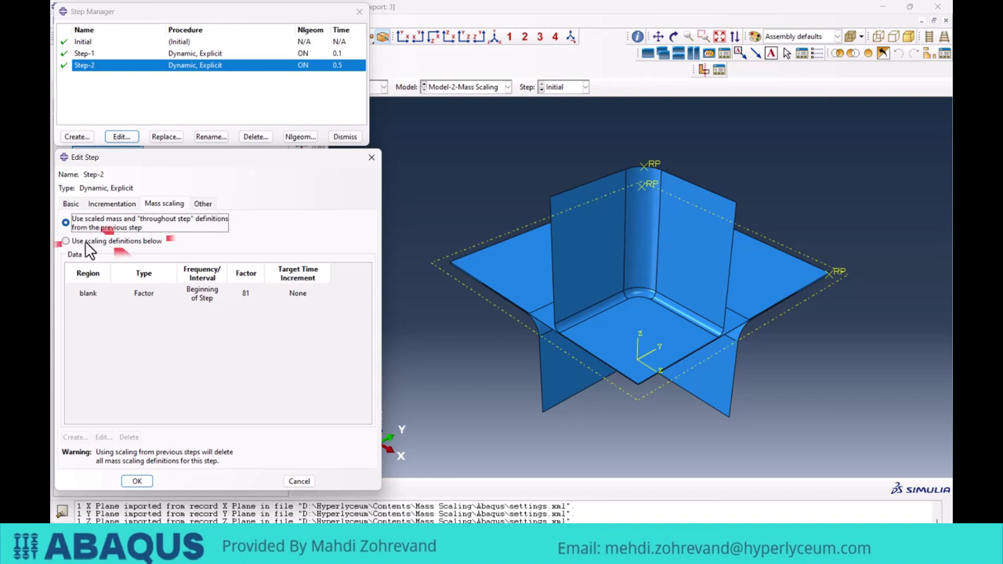
click(117, 246)
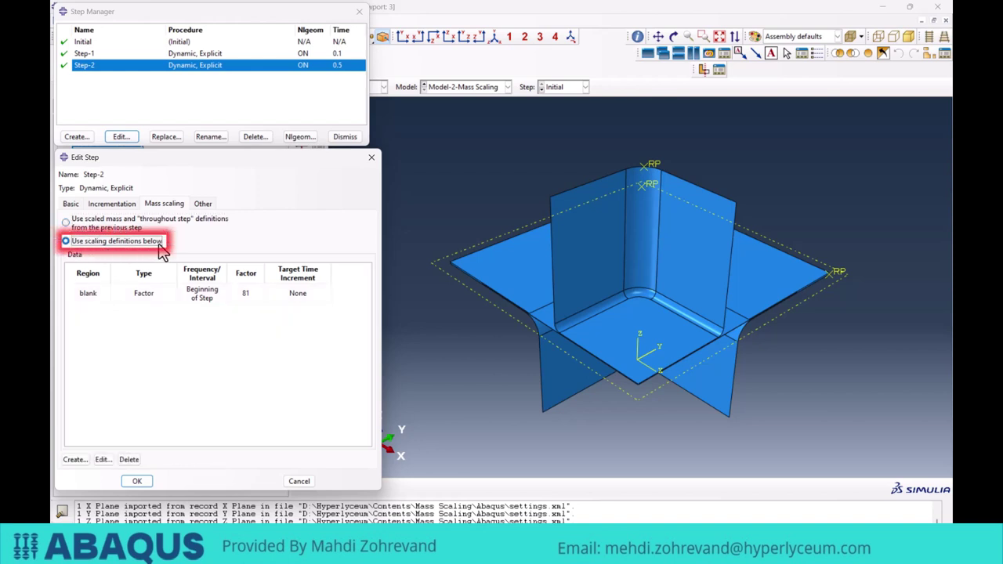
click(104, 459)
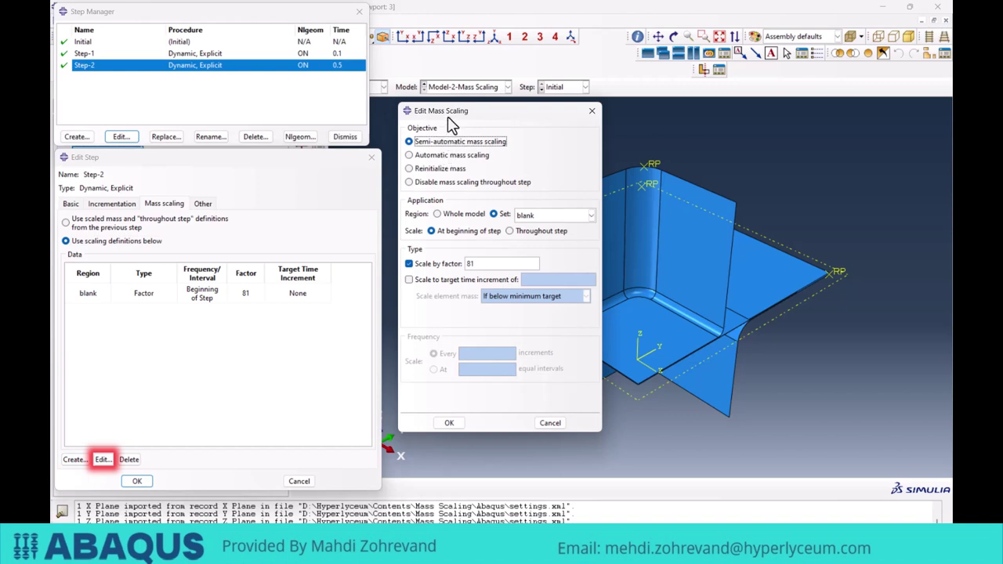
drag(466, 117, 454, 176)
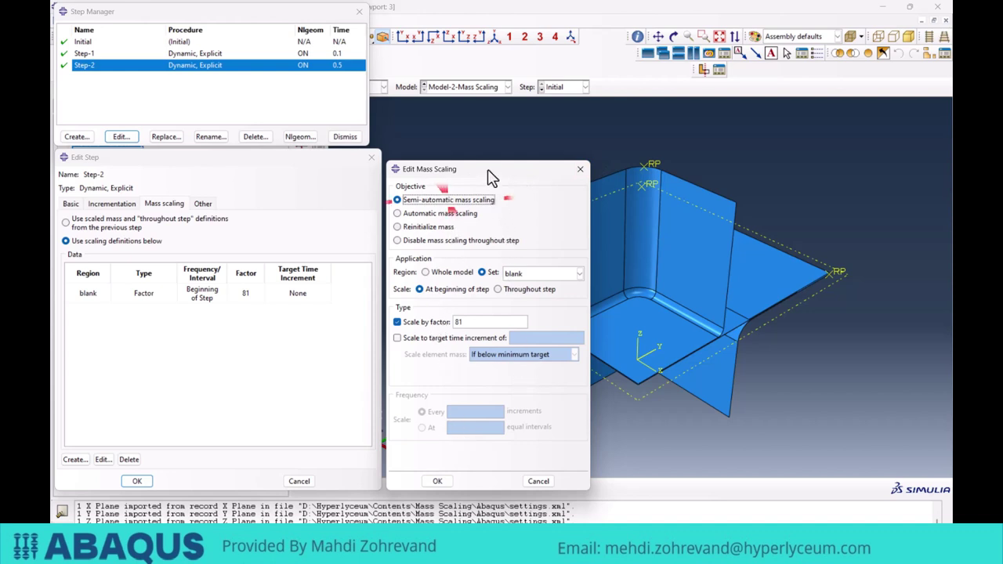
- Try applying the mass scaling to the whole model and return the region to the set blank
click(425, 272)
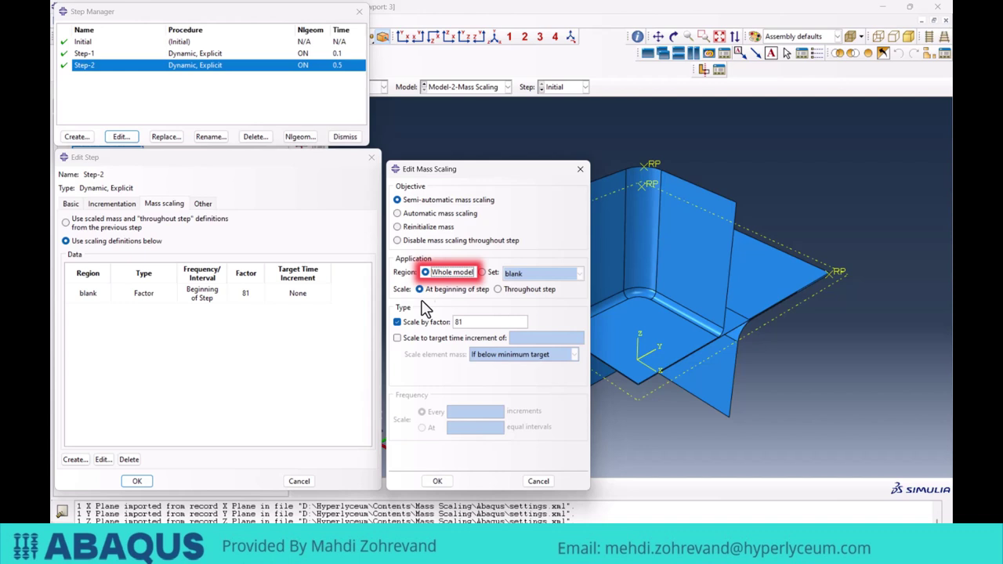
click(490, 274)
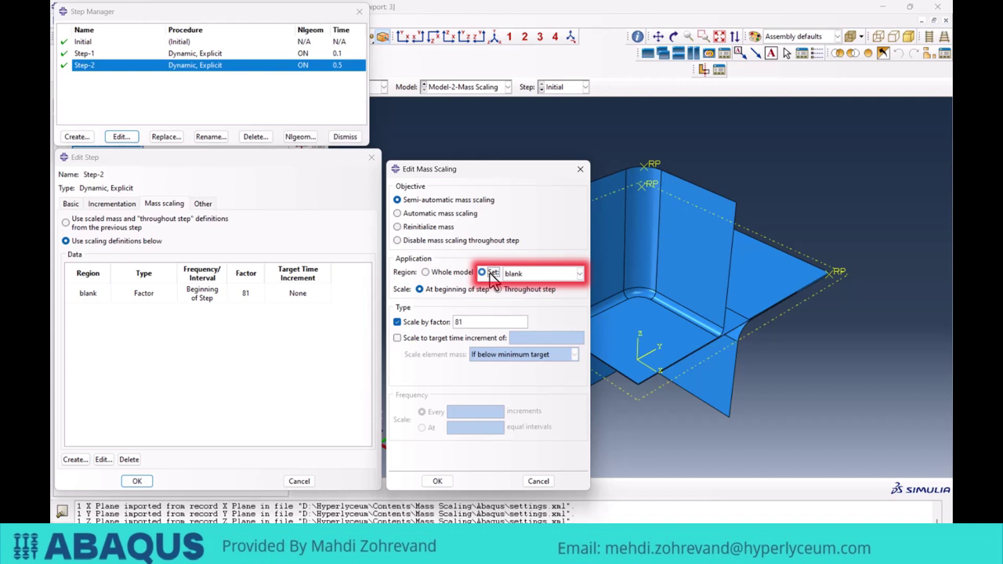
click(532, 274)
click(531, 288)
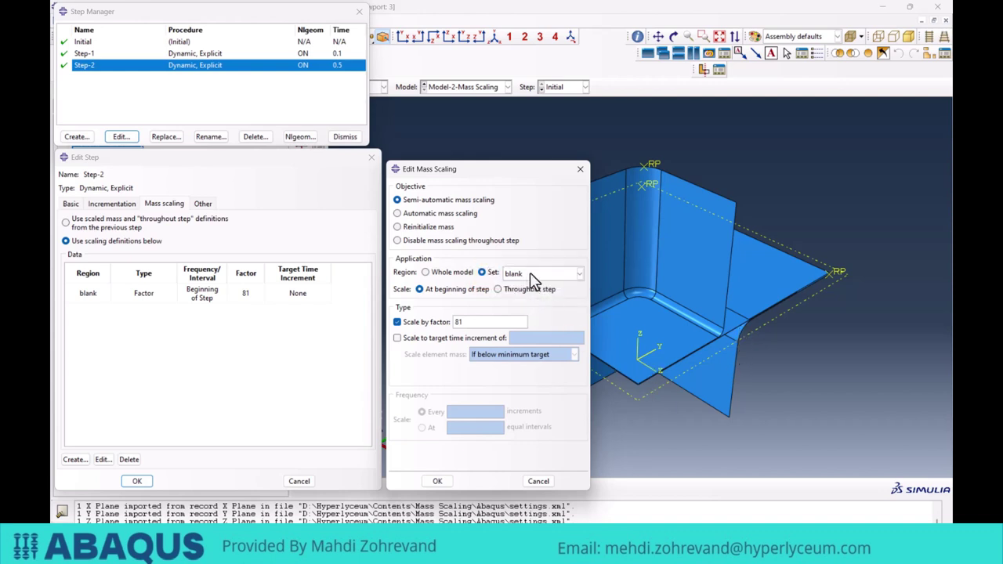
click(531, 276)
click(524, 276)
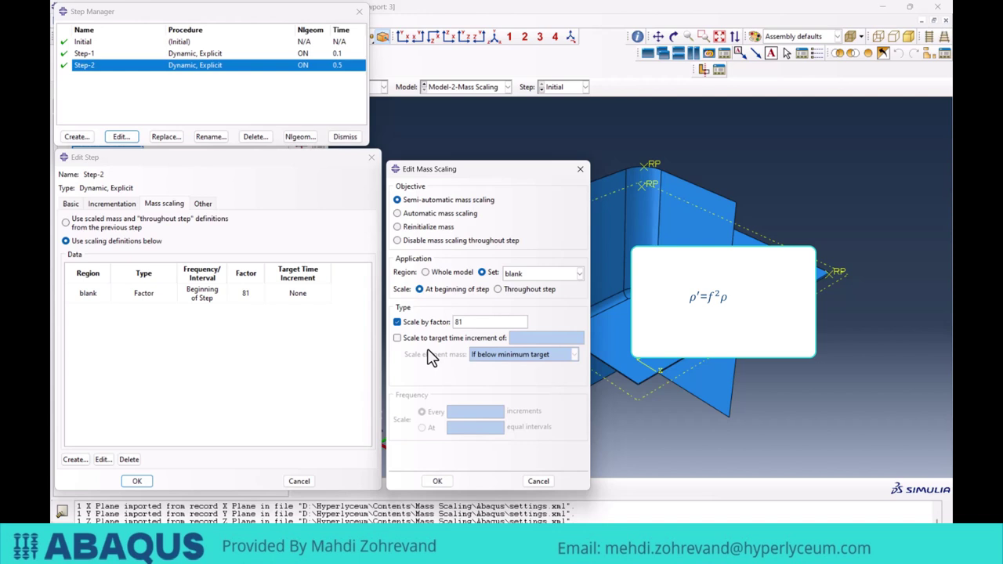
- Turn on scaling to a target time increment and turn off scaling by factor
drag(468, 323, 454, 322)
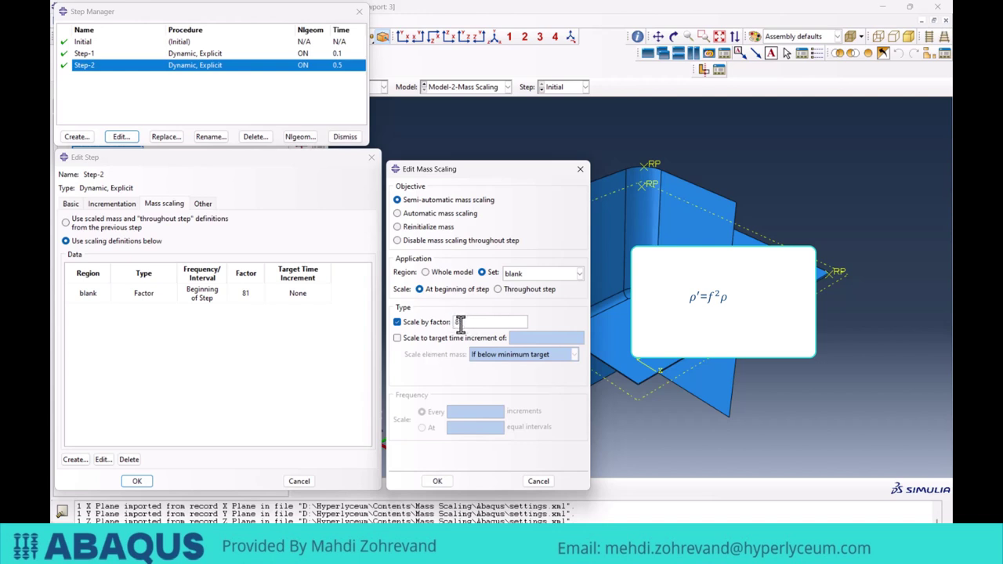
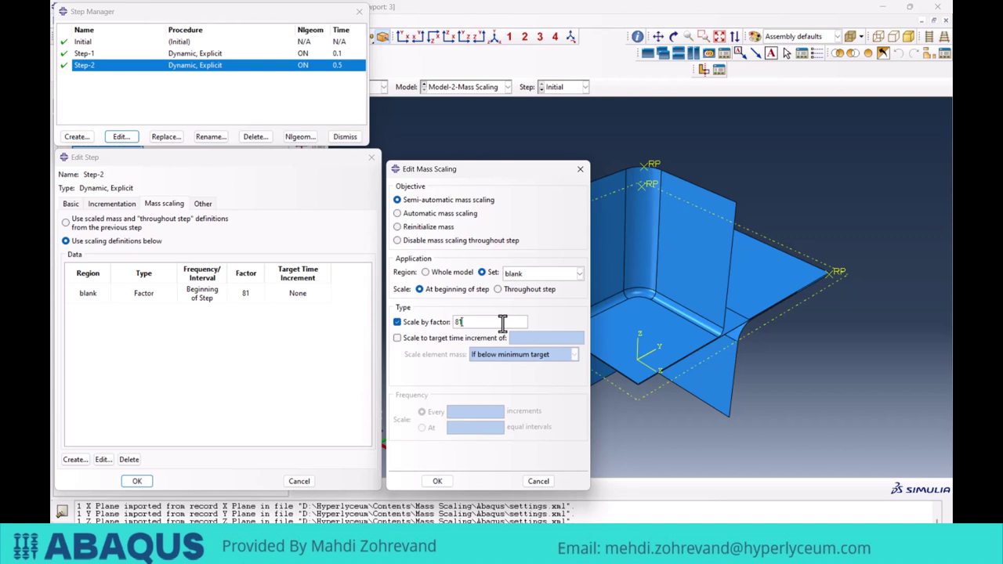
click(412, 338)
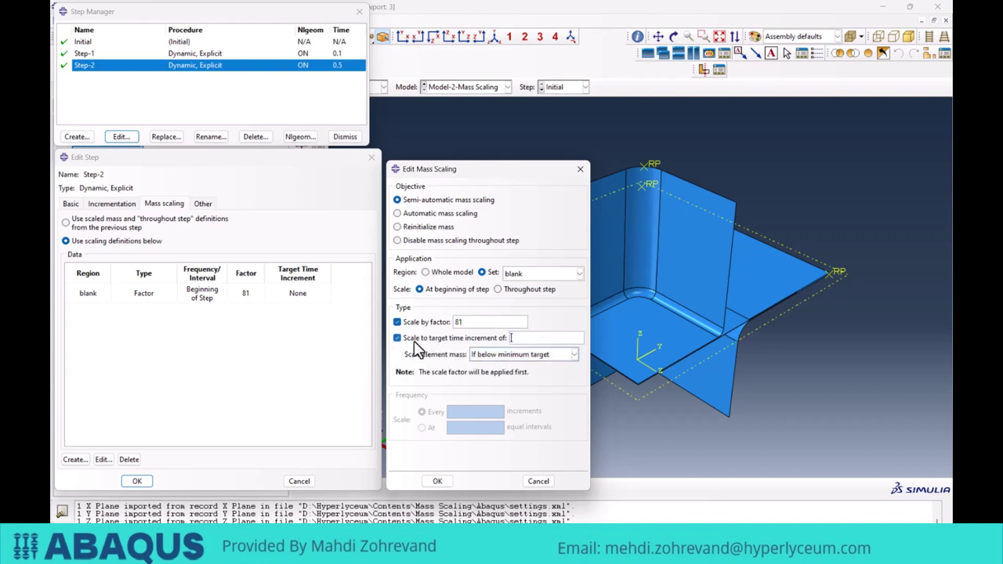
click(405, 324)
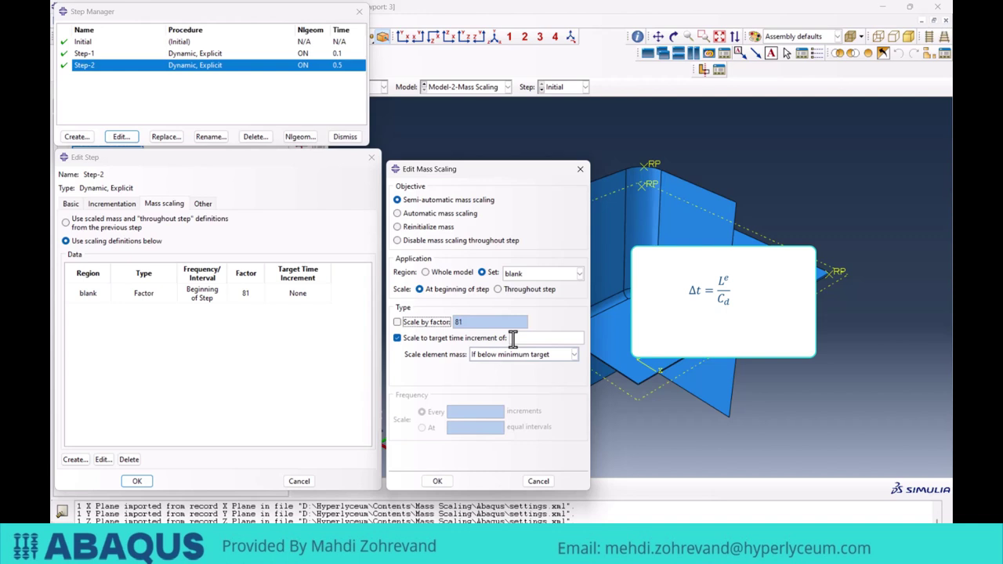
click(398, 322)
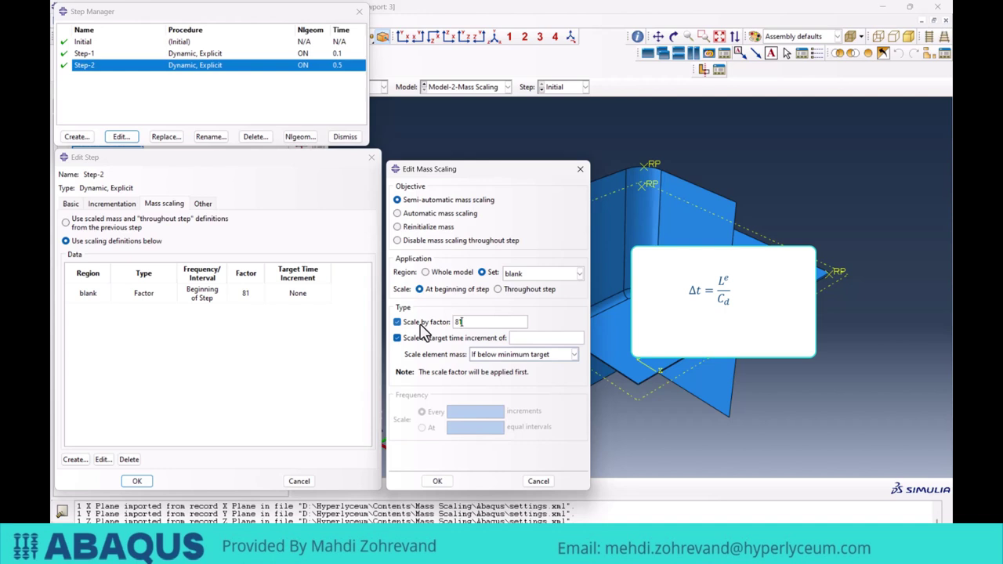
click(420, 323)
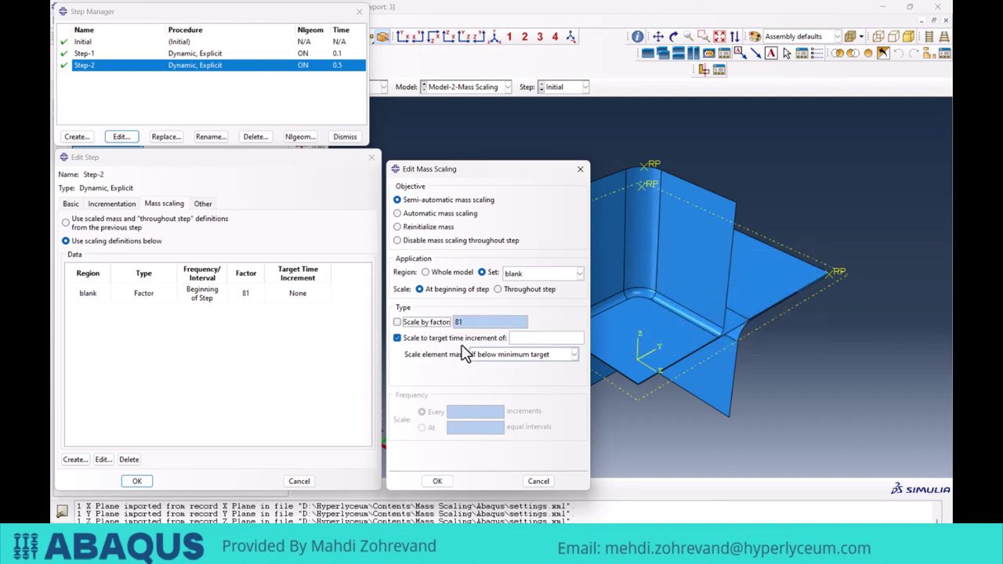
- Set the target time increment to 0.0005 and review the element mass scaling options, keeping If below minimum target
click(551, 338)
text(0.0005)
click(409, 363)
mouse_move(468, 321)
mouse_down()
mouse_move(515, 335)
mouse_move(413, 354)
mouse_up()
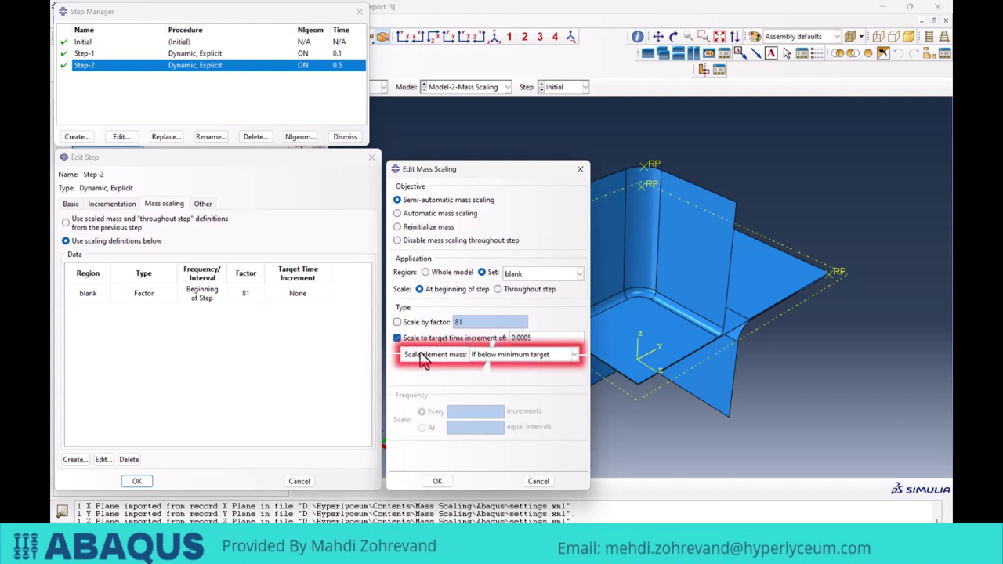
click(574, 354)
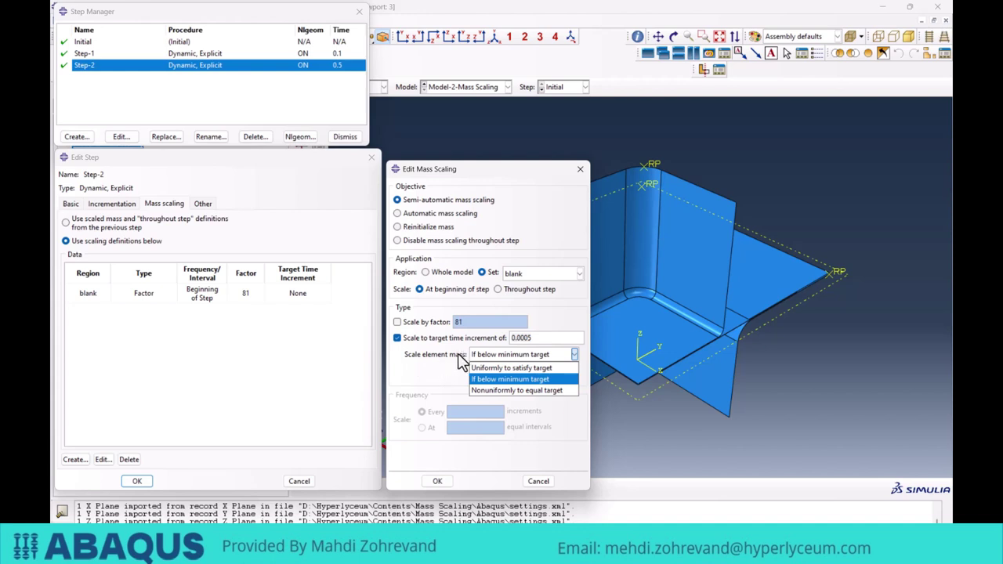
drag(508, 371, 578, 376)
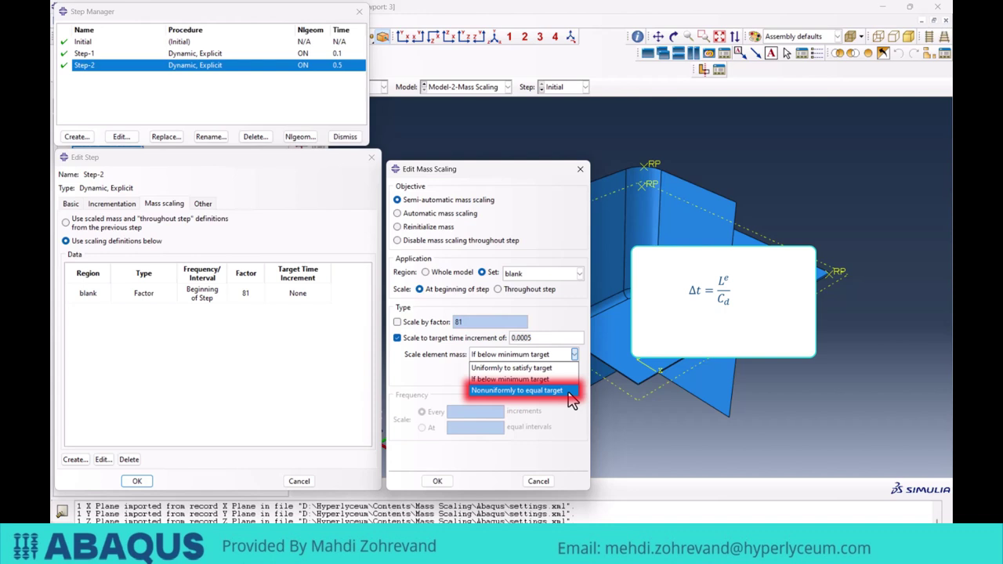
click(539, 335)
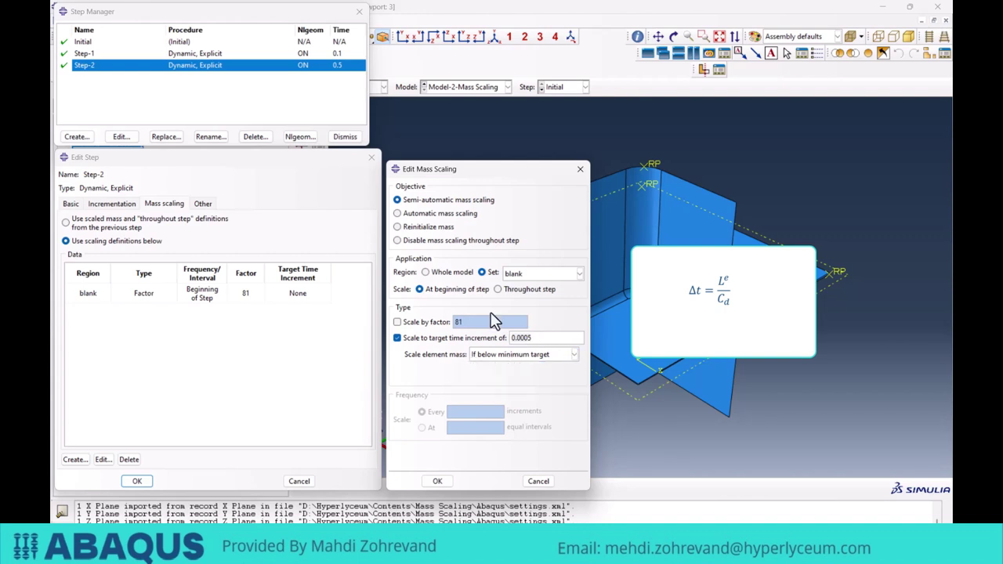
- Apply the scaling throughout the step, trying every 10 increments before setting the frequency to 10 equal intervals
click(443, 328)
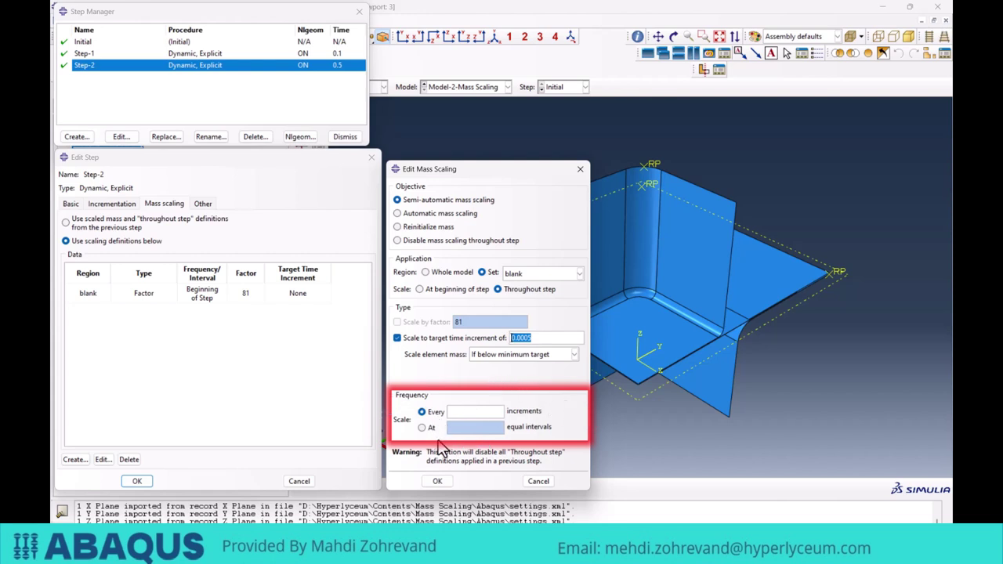
click(489, 411)
text(10)
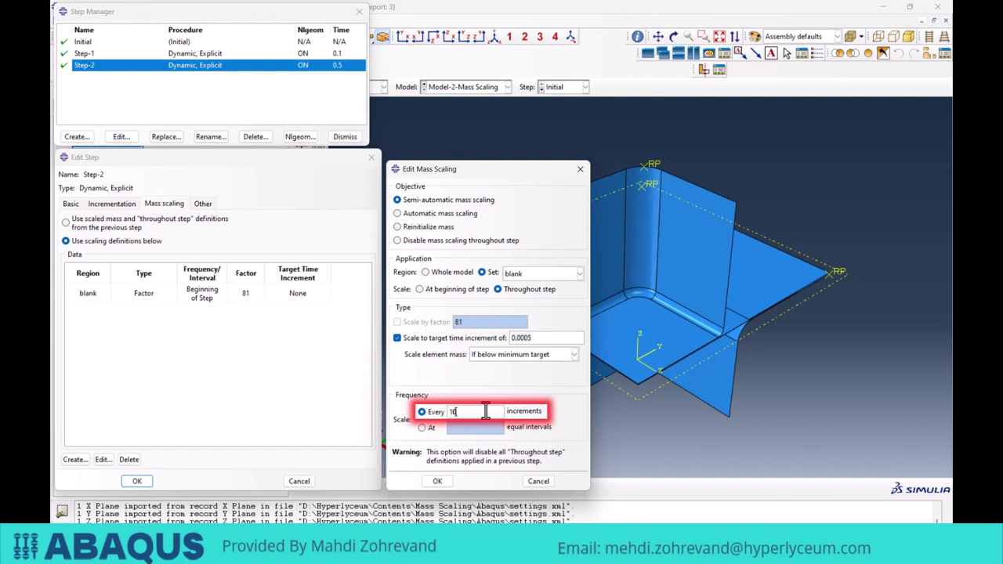
click(423, 430)
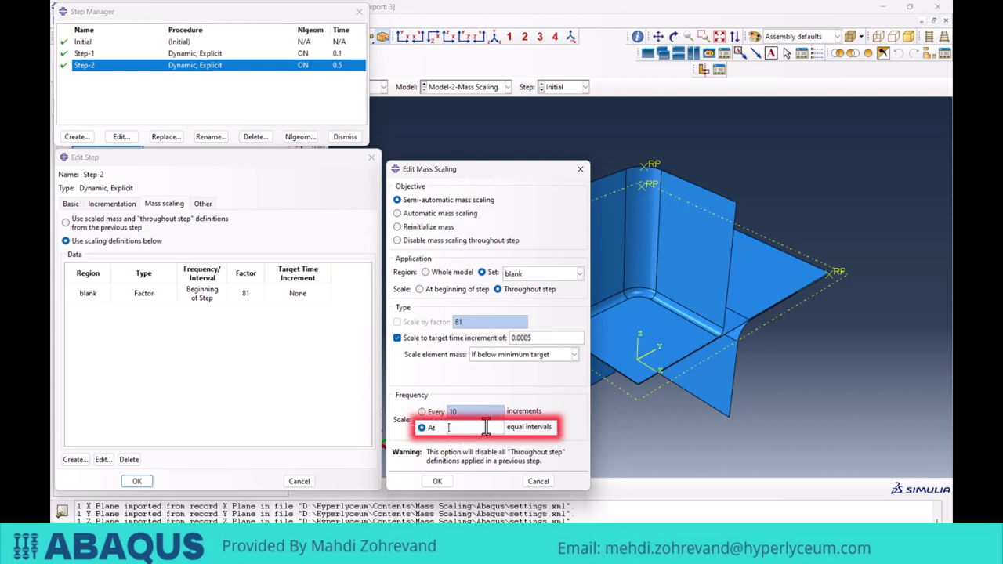
text(10)
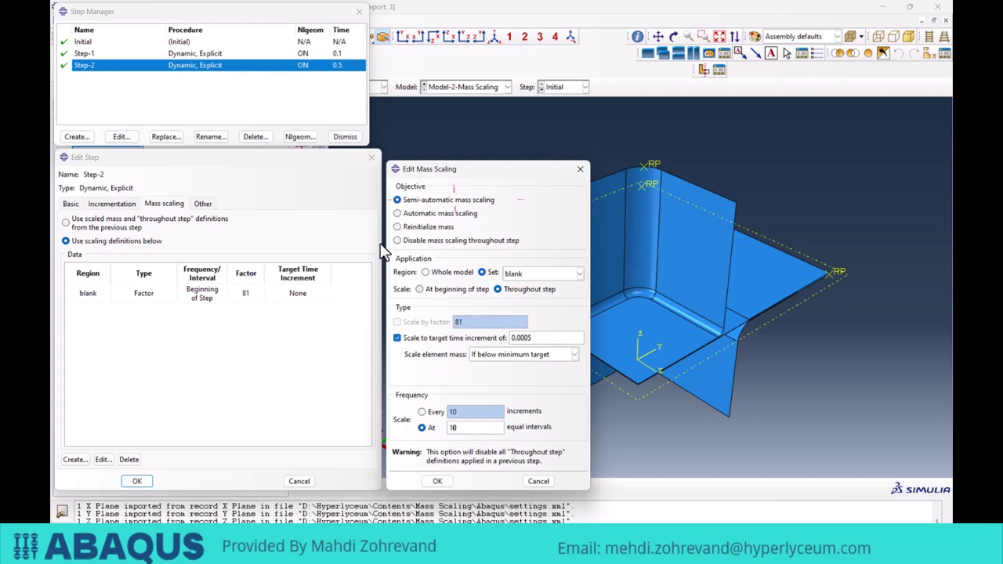
- Try the automatic, reinitialize mass and disable mass scaling throughout step objectives, and close the definition without saving
click(467, 217)
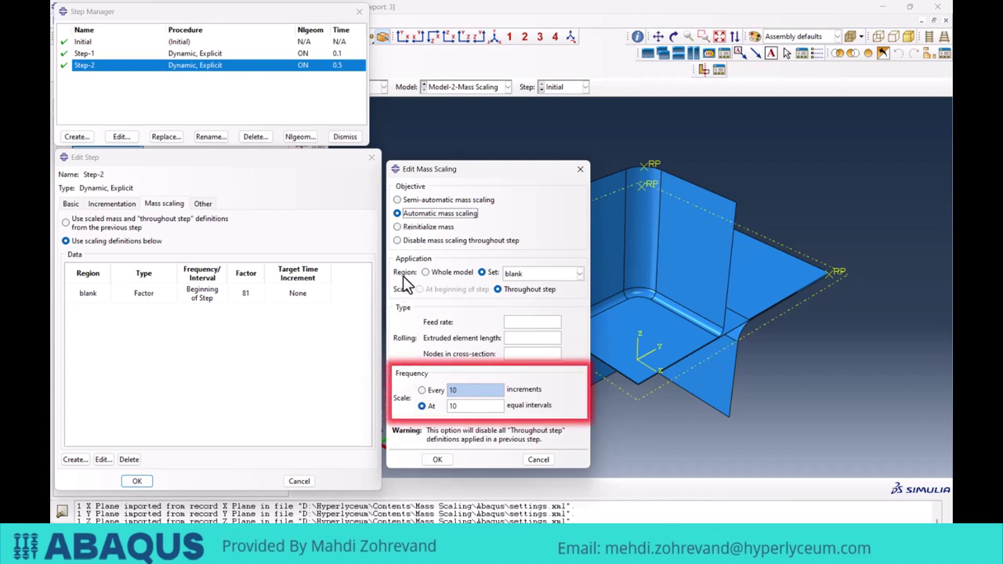
click(420, 230)
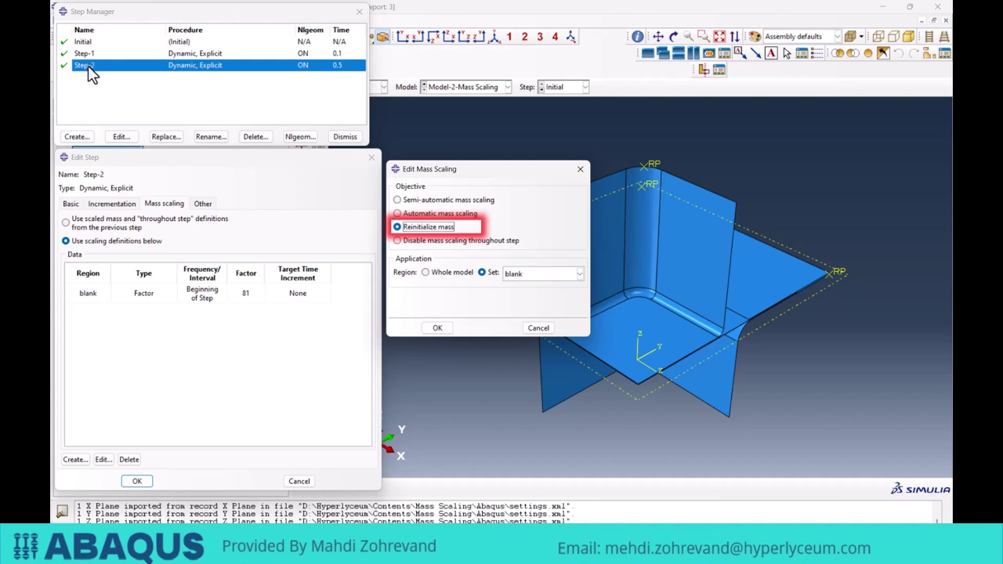
click(427, 242)
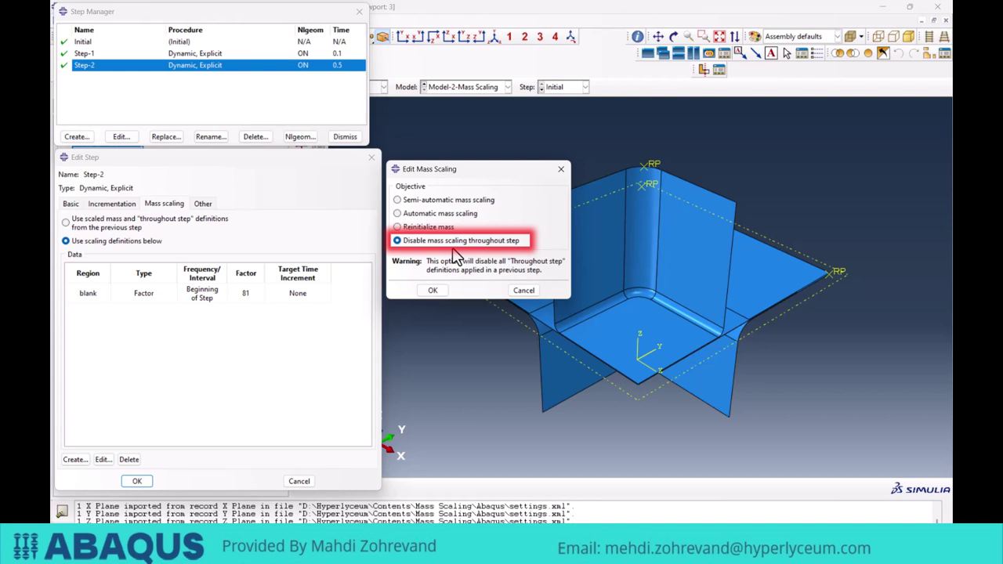
click(561, 169)
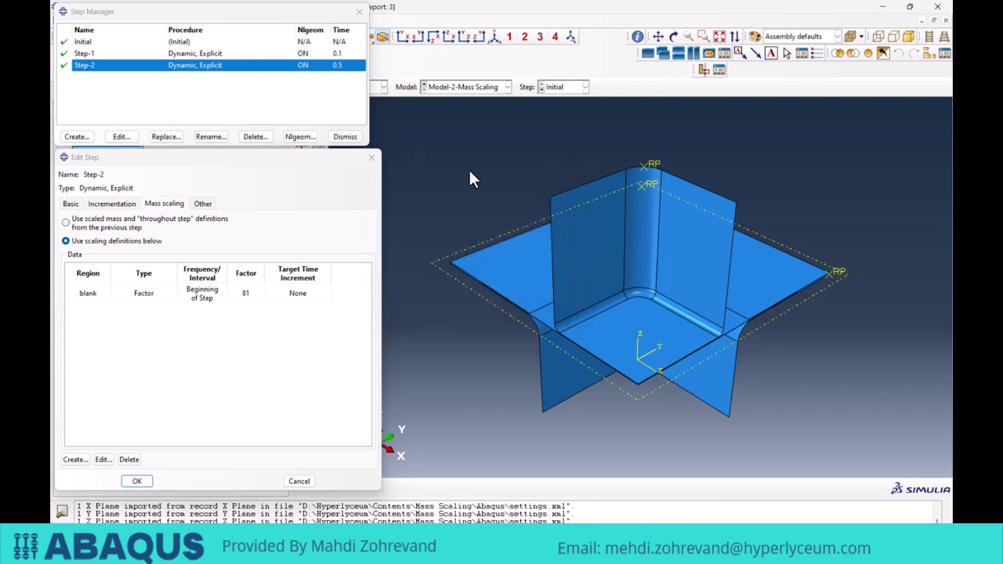
- Close the Step-2 editor without saving and close the Step Manager
click(371, 157)
drag(252, 14, 261, 128)
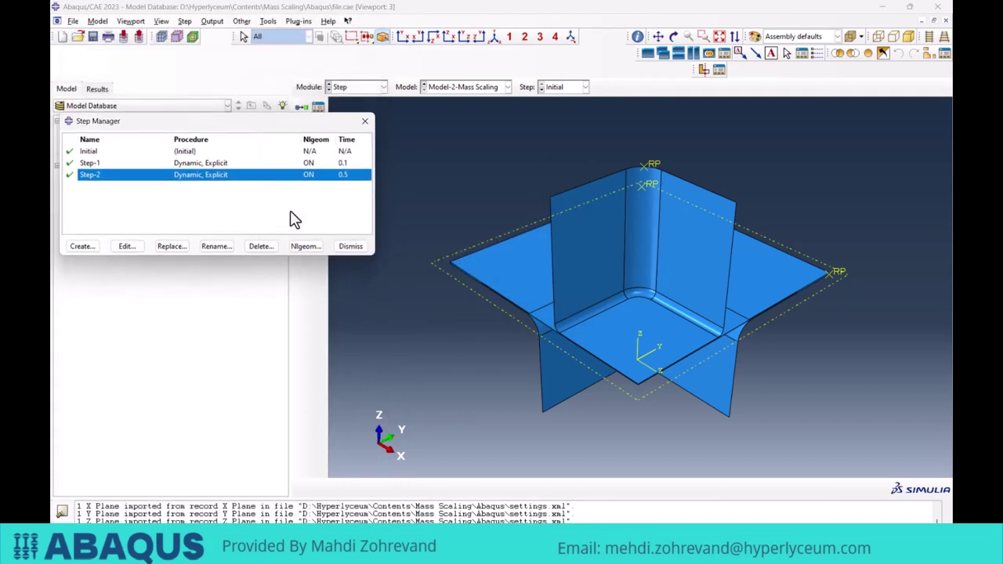
click(364, 122)
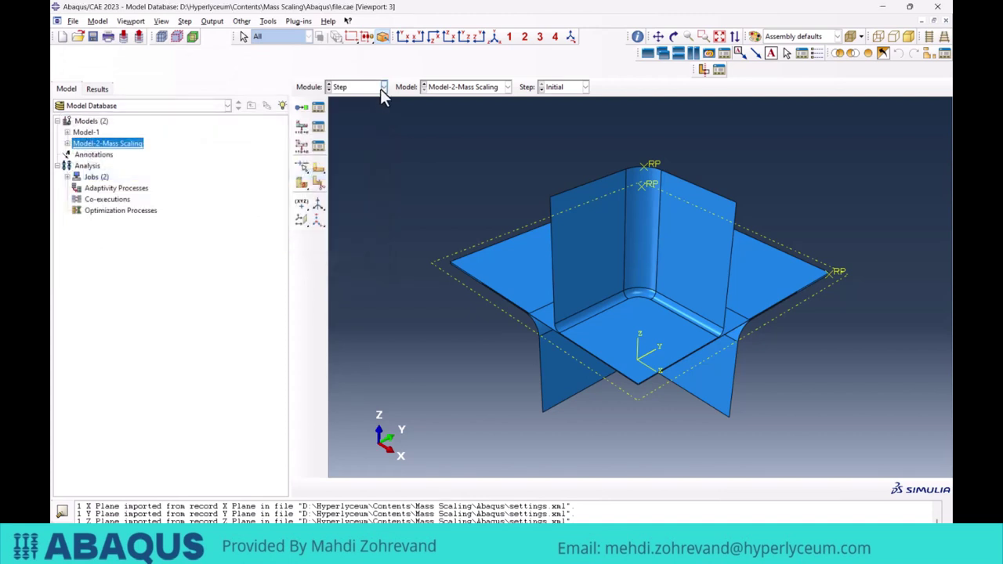
- Switch to the Job module and open the Job Manager to review Job-1 and Job-2-MassScaling
click(380, 88)
click(365, 196)
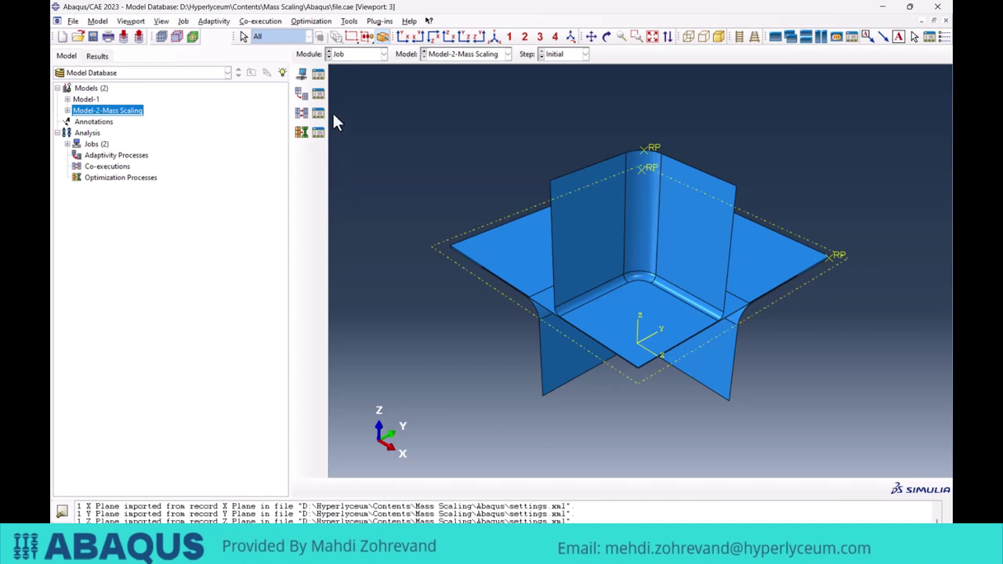
click(318, 74)
drag(251, 101, 212, 182)
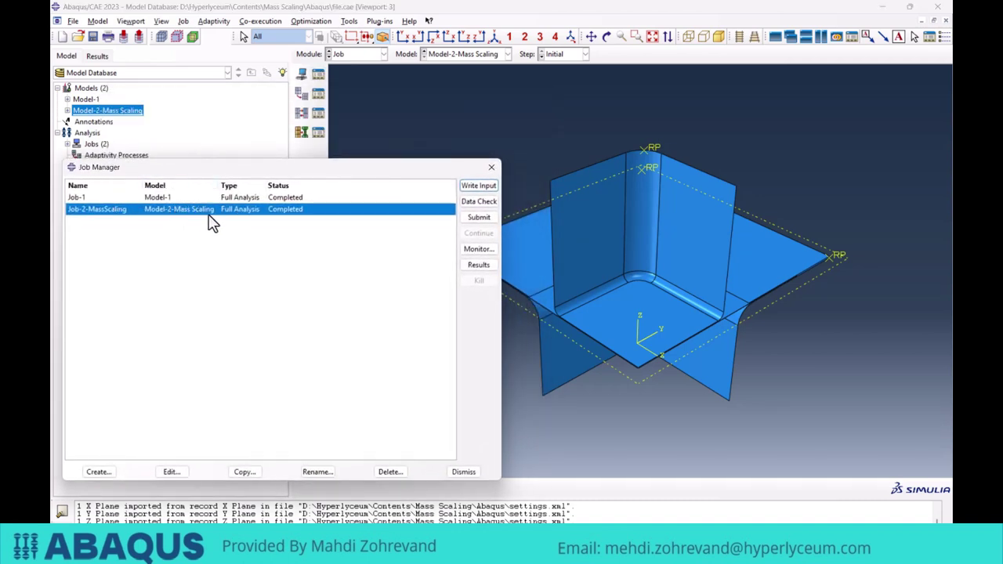
click(181, 201)
click(180, 215)
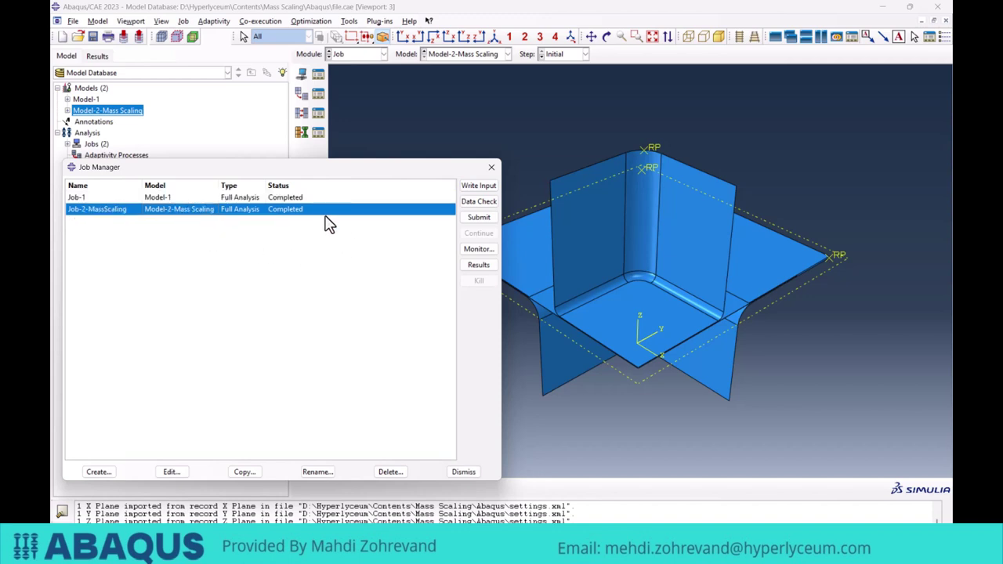
- Open the monitors of Job-1 and Job-2-MassScaling and arrange the two windows side by side
click(302, 199)
click(479, 250)
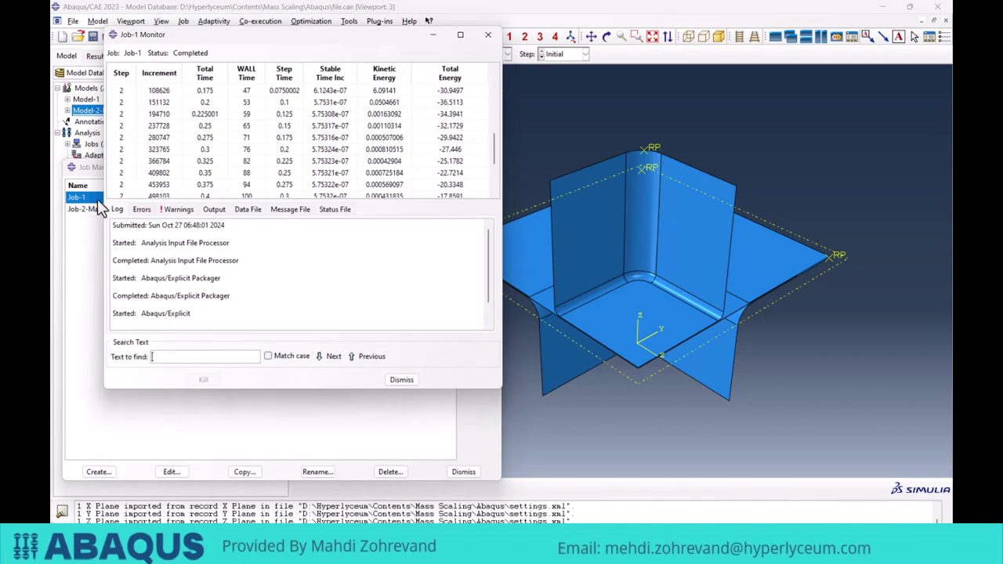
click(90, 172)
click(146, 209)
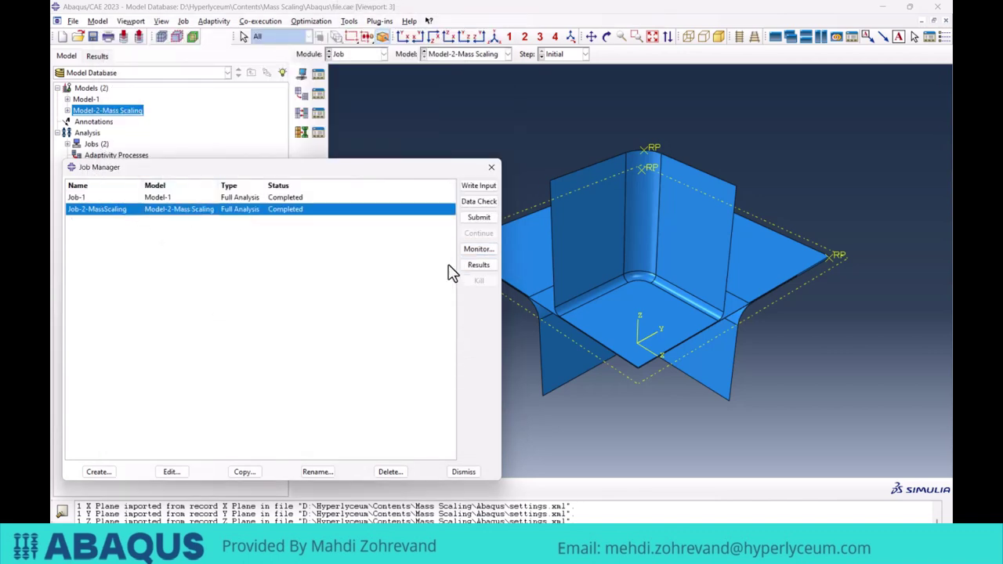
click(479, 251)
drag(628, 126, 662, 123)
mouse_move(605, 496)
click(764, 507)
drag(321, 35, 312, 124)
drag(632, 123, 552, 127)
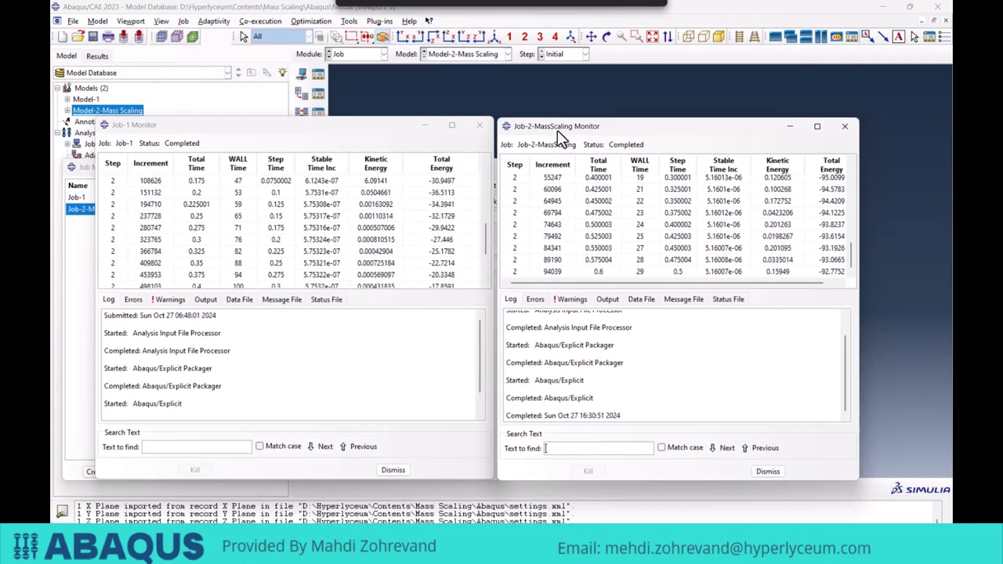
- Compare the final increment numbers and stable time increments of Job-1 and Job-2-MassScaling, and close both monitors
click(357, 133)
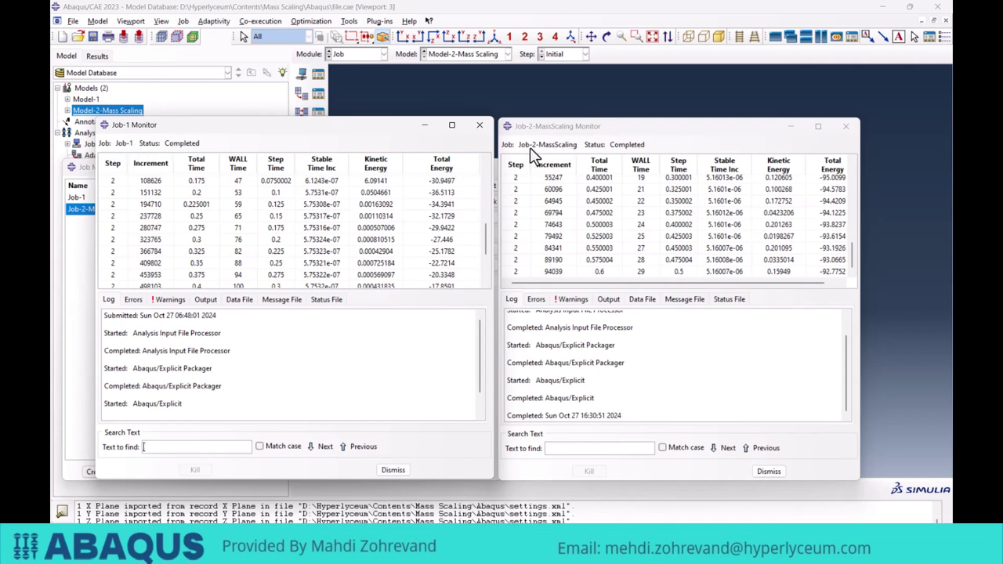
scroll(488, 236, down, 3)
click(852, 264)
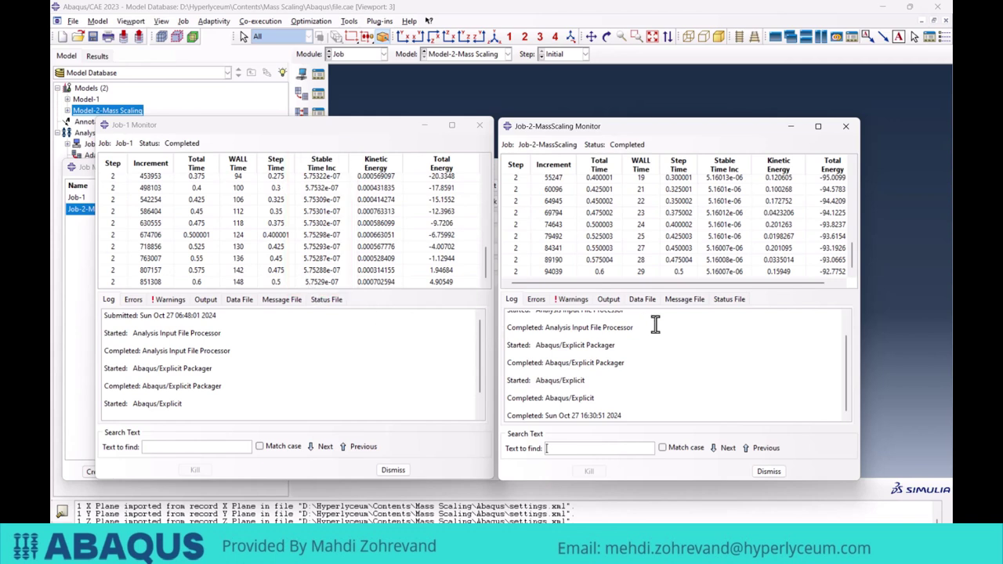
click(725, 273)
click(553, 271)
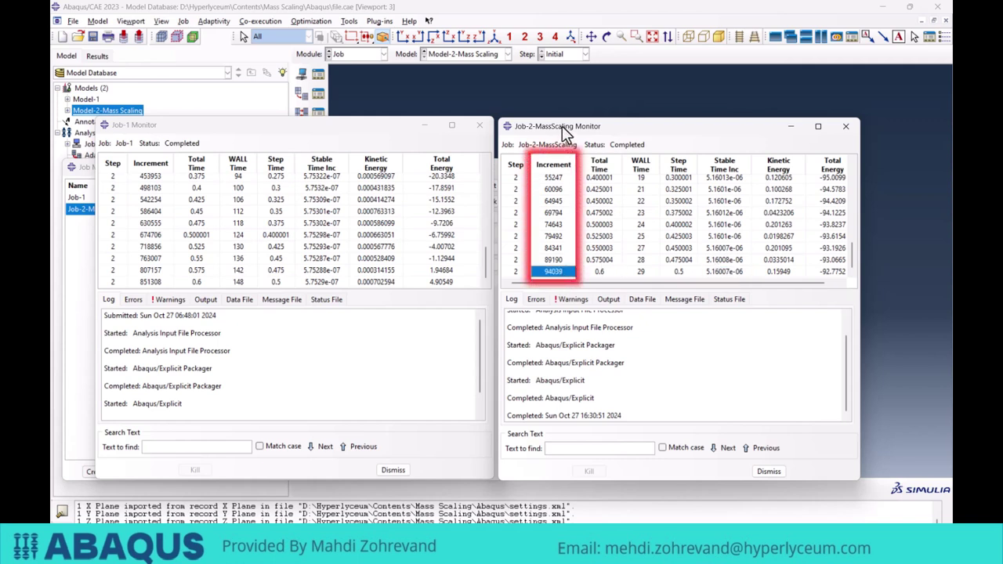
click(489, 284)
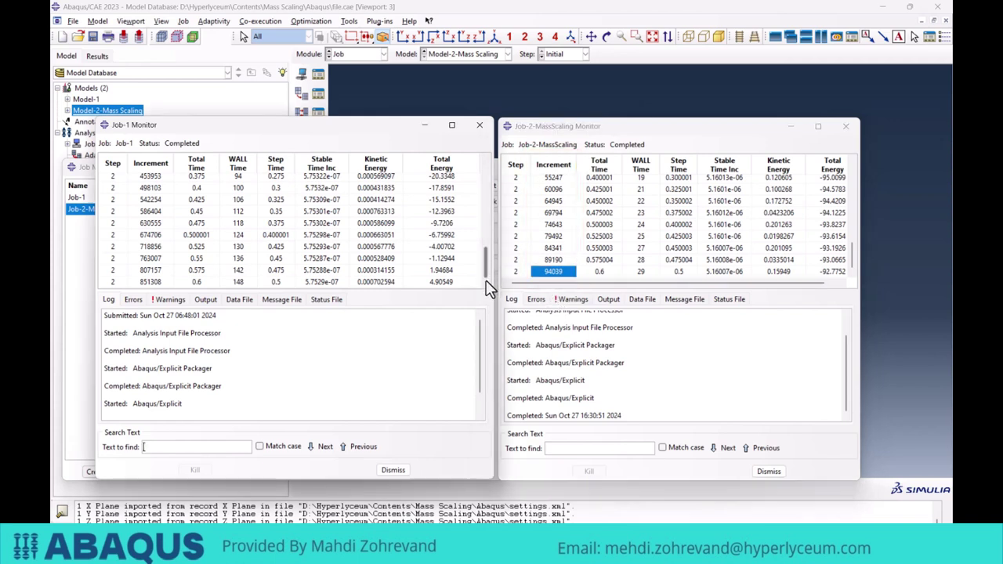
click(150, 281)
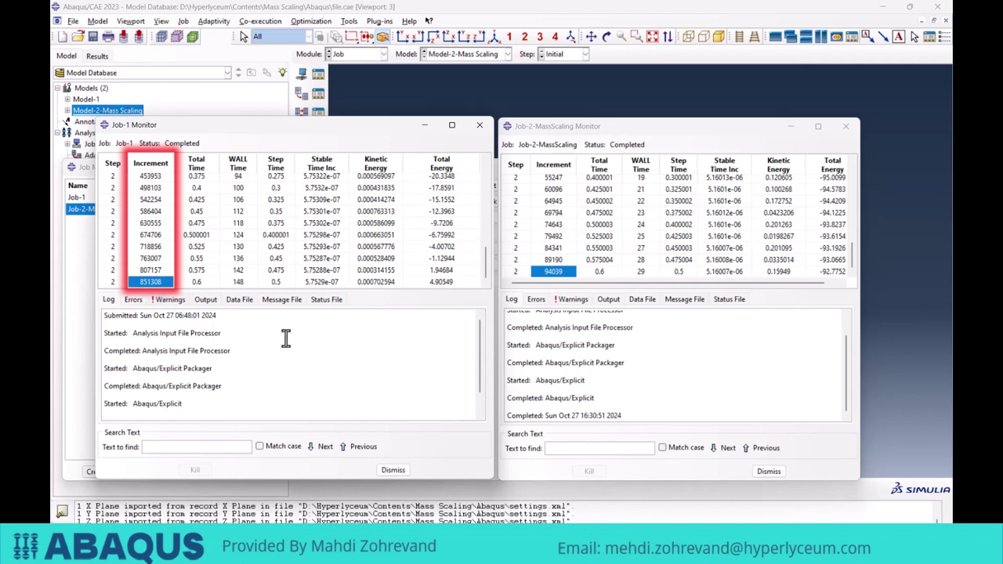
click(479, 125)
click(851, 133)
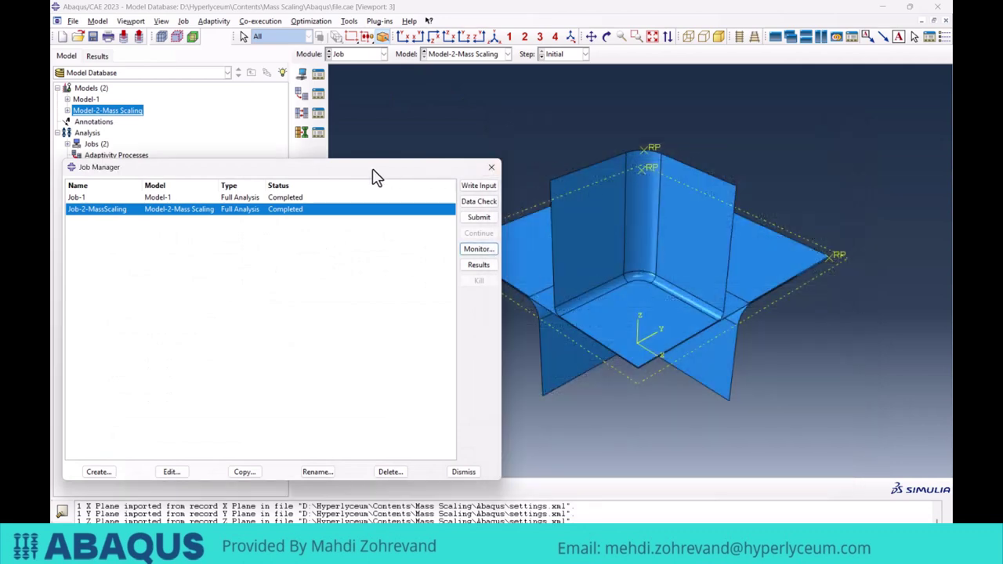
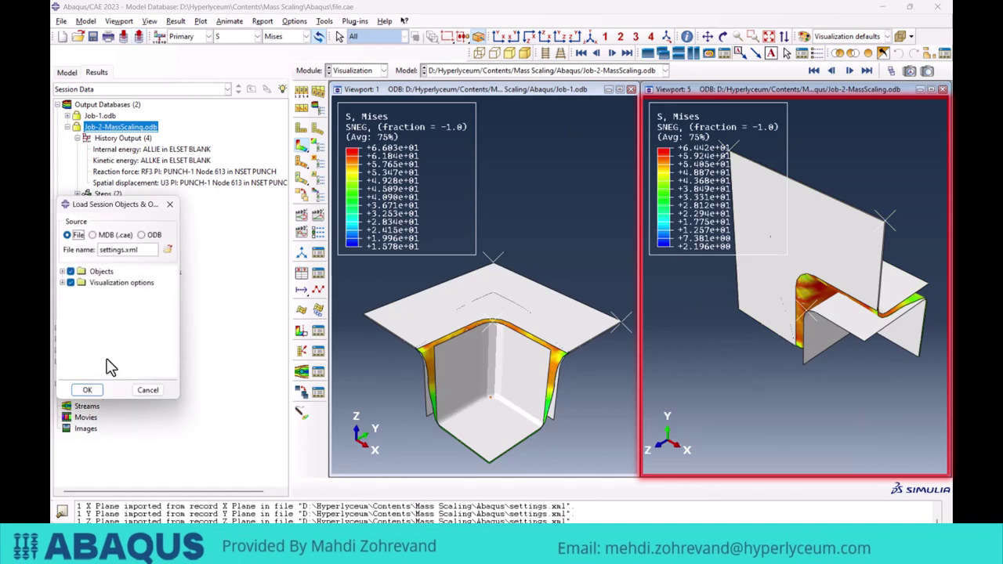
- Load the session objects and options from settings.xml and fit the Mises stress plots in both result viewports
click(87, 390)
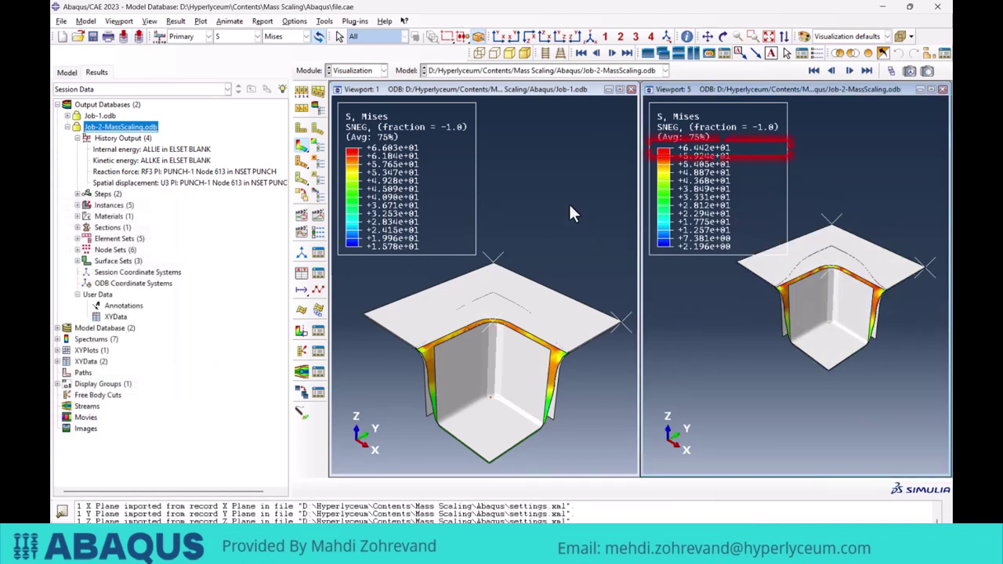
click(768, 37)
click(582, 88)
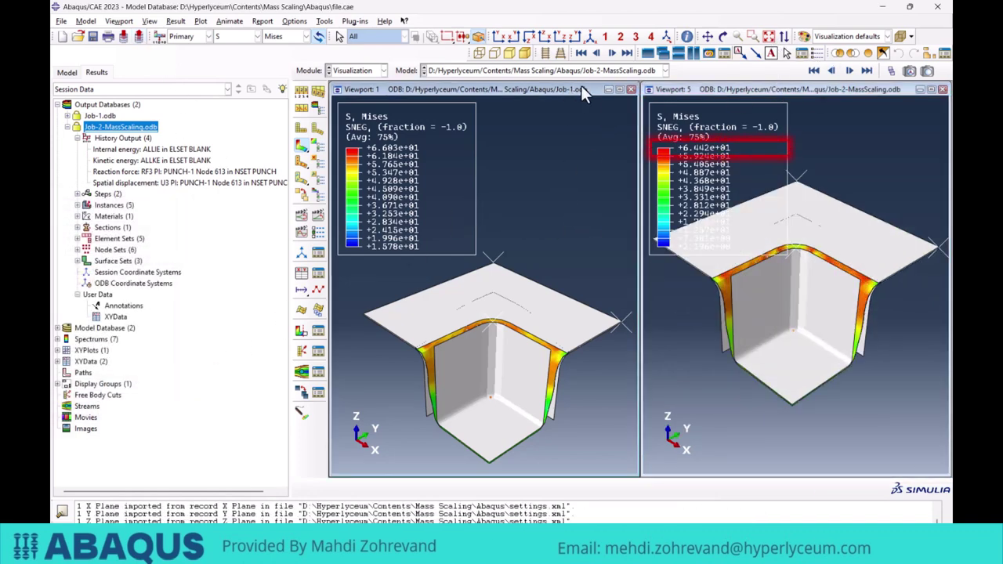
click(767, 37)
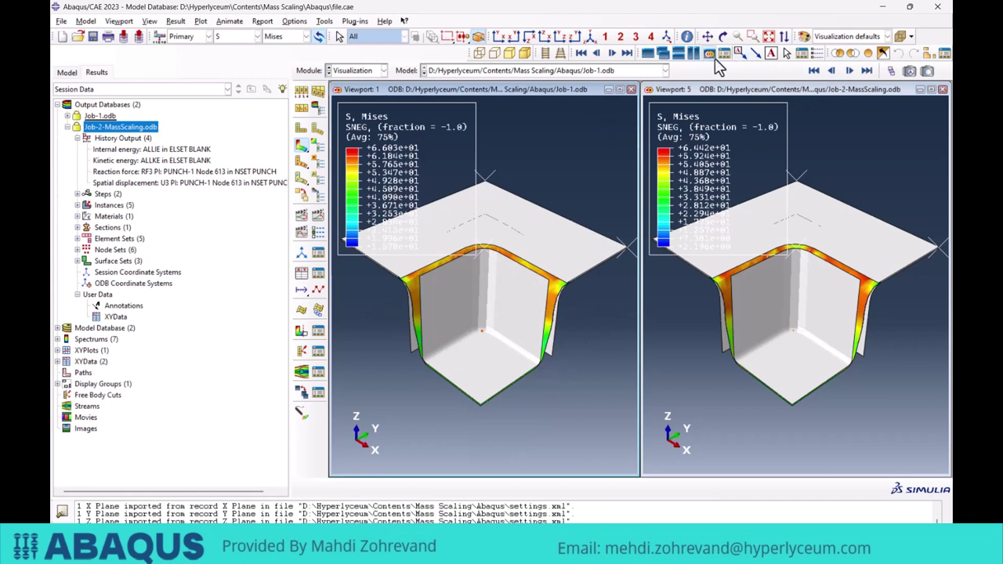
mouse_move(553, 245)
ctrl+alt+middle_down()
mouse_move(549, 351)
mouse_move(571, 321)
ctrl+alt+middle_up()
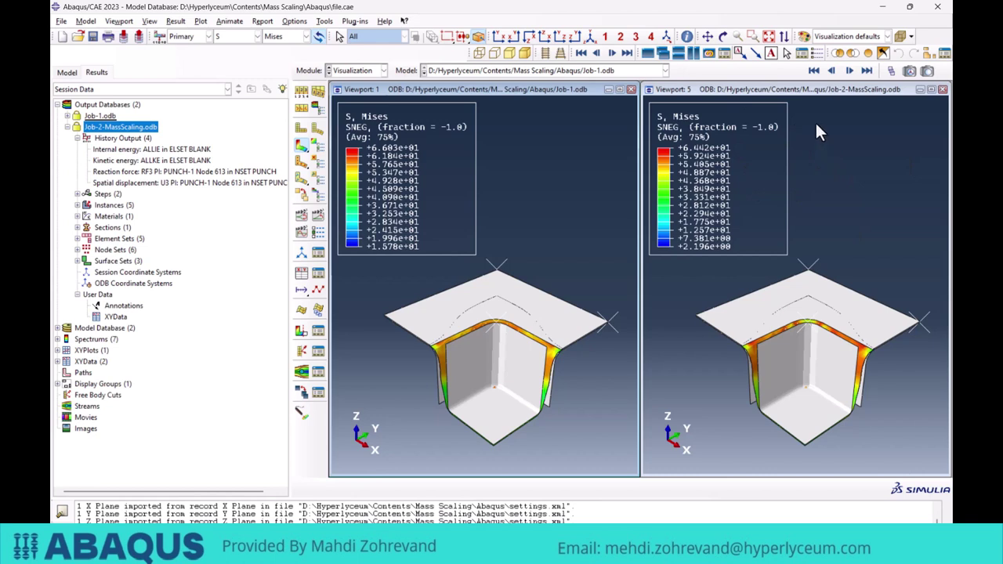
- Run the Job-2-MassScaling result from Step-1 frame 0 to Step-2 frame 20 and maximize its viewport
click(847, 92)
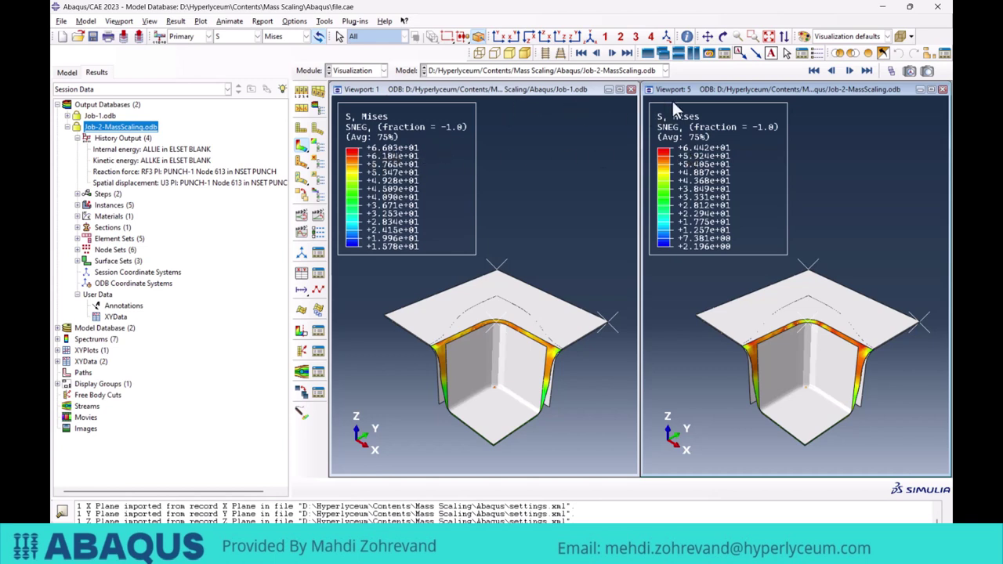
click(571, 96)
click(735, 89)
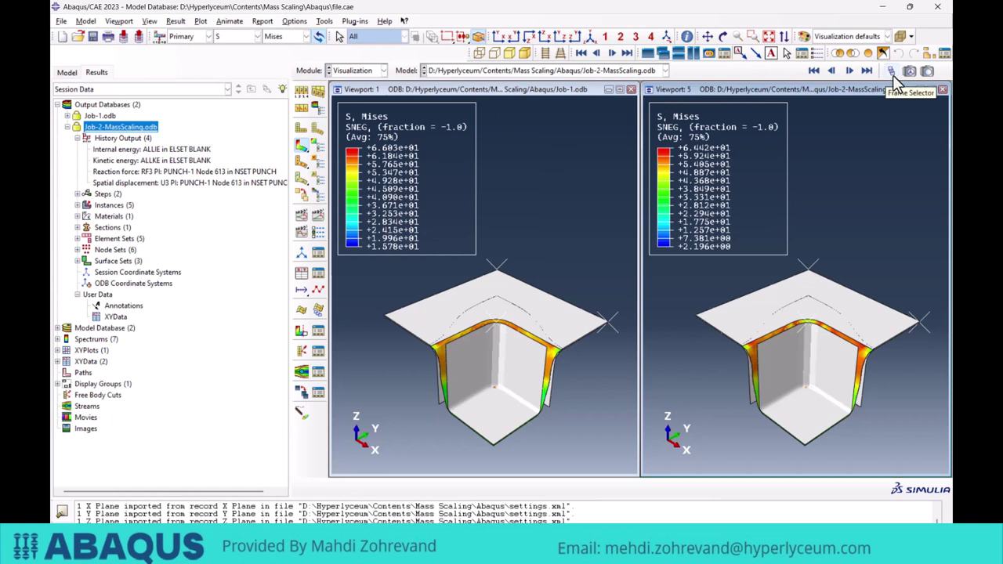
click(892, 72)
drag(250, 456, 127, 458)
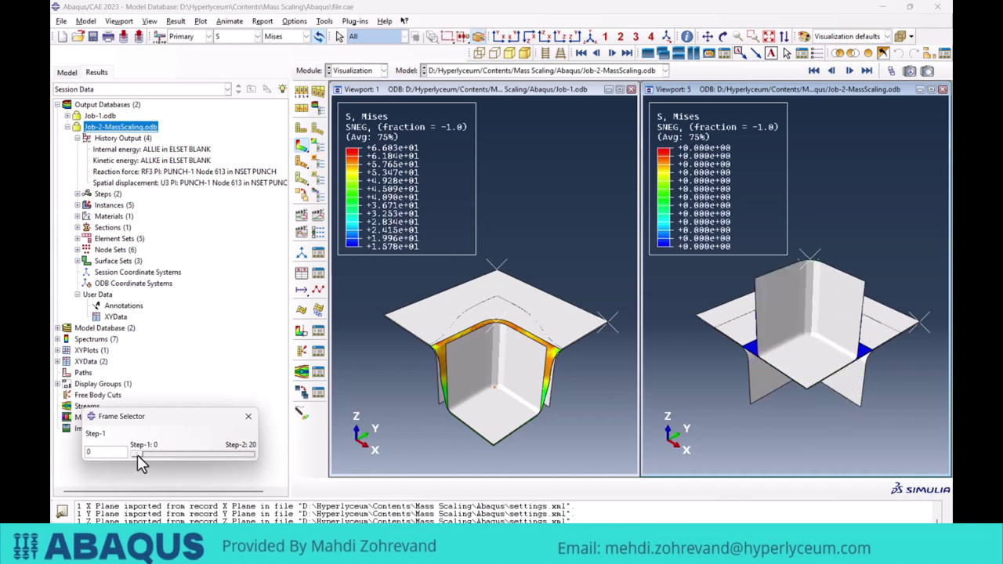
scroll(137, 454, up, 3)
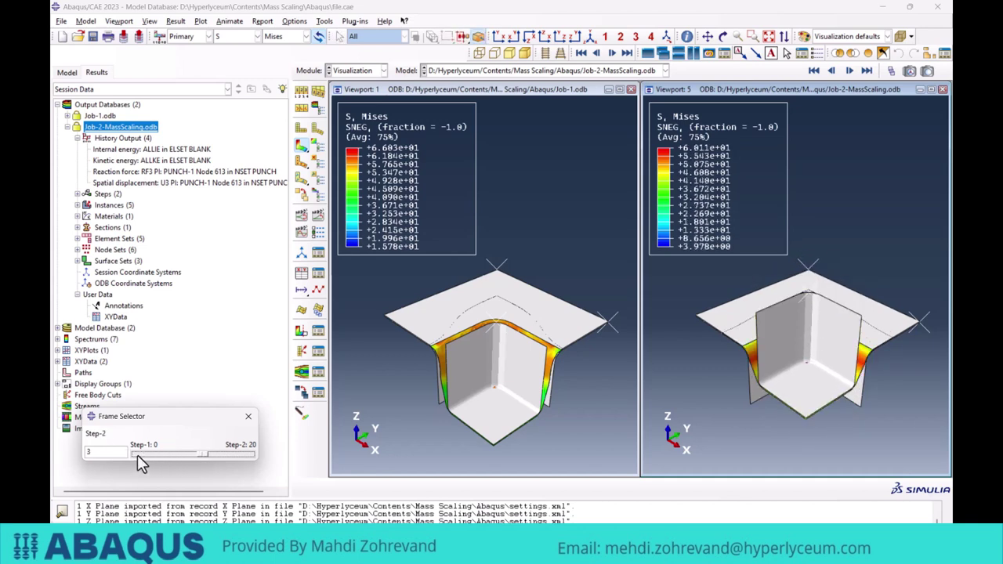
scroll(137, 454, up, 14)
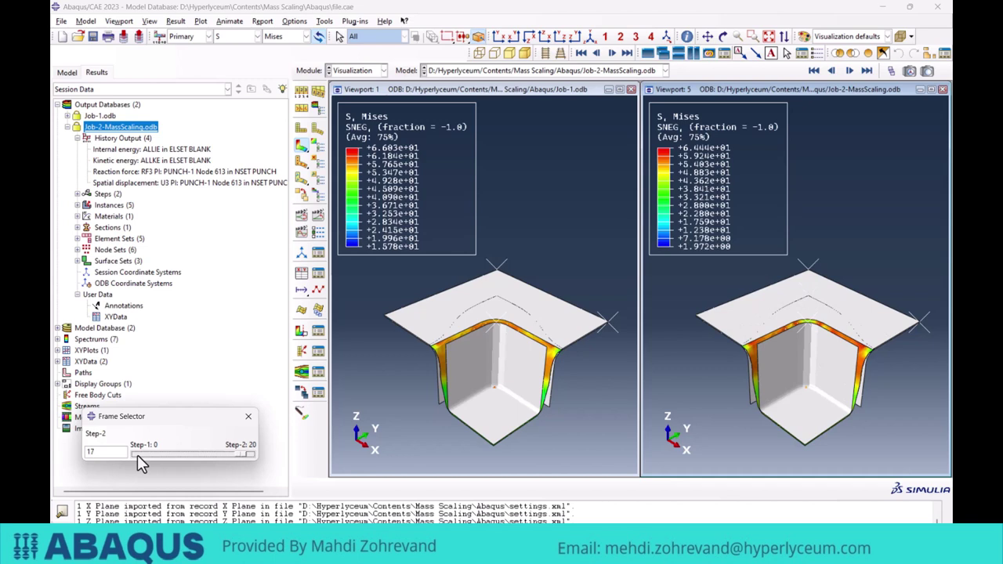
scroll(137, 455, up, 3)
click(248, 416)
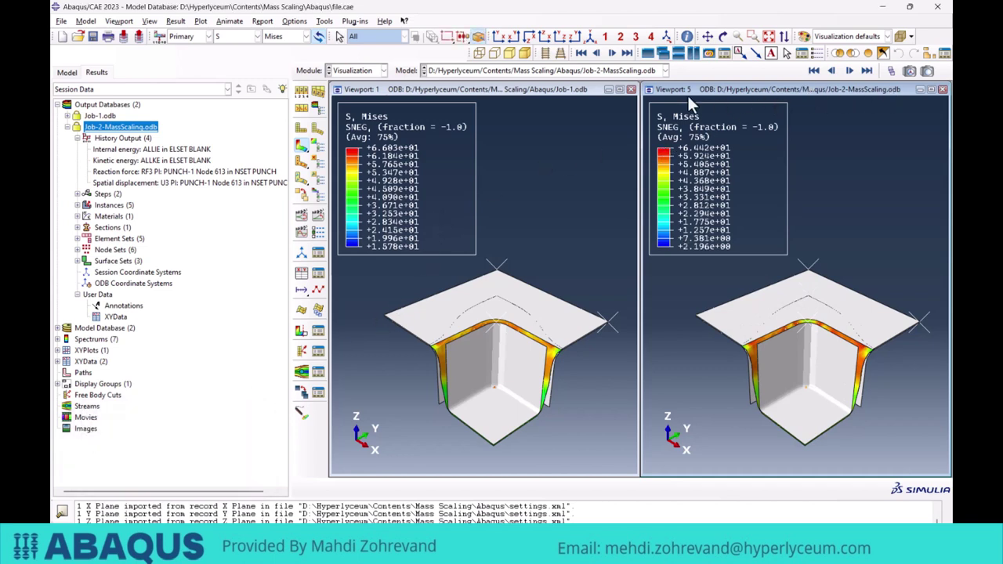
click(930, 89)
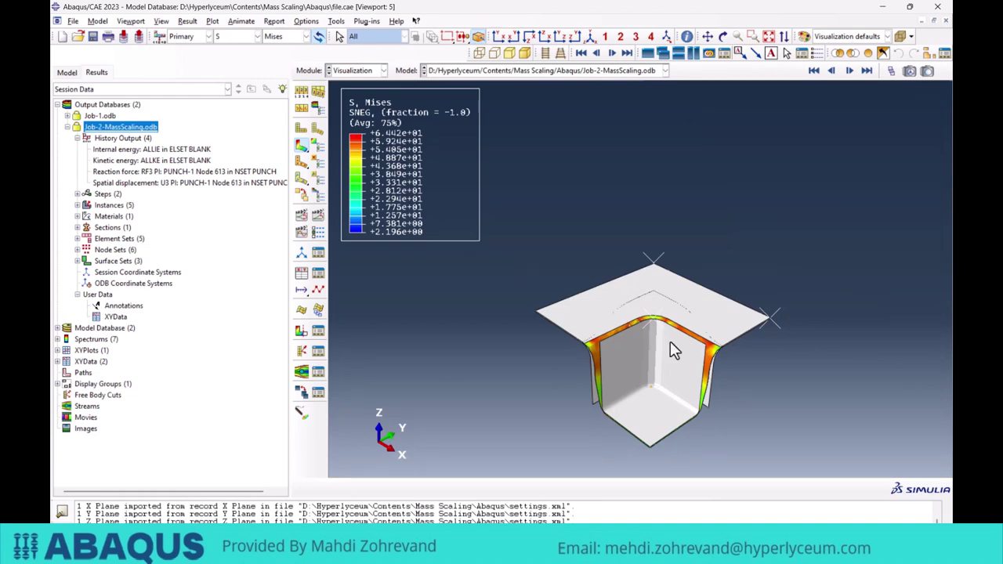
ctrl+alt+right_drag(670, 350, 739, 235)
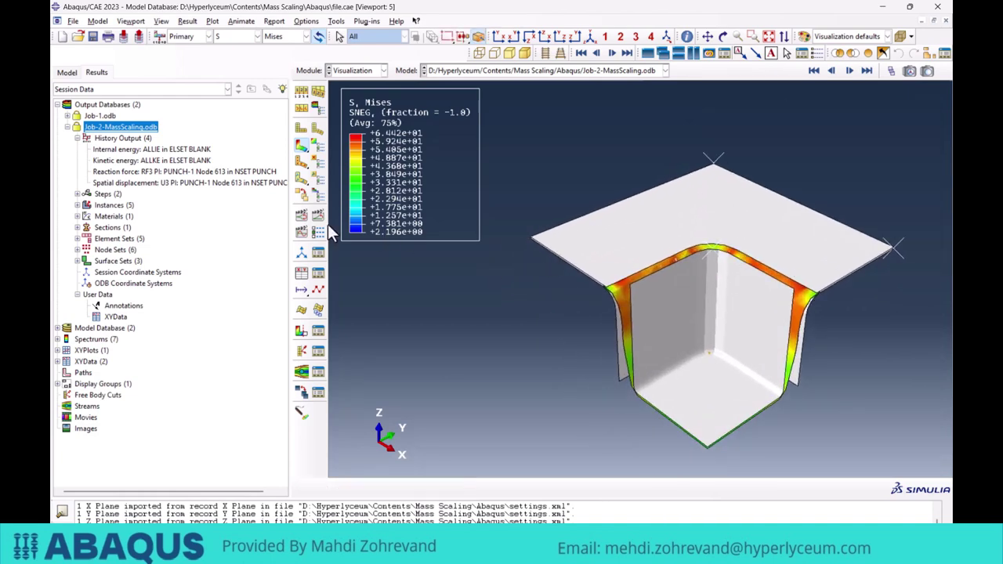
- Check the ALLIE and ALLKE variables in Model-1's H-Output-1 history output request, and close the request and its manager
click(359, 72)
click(352, 116)
click(320, 169)
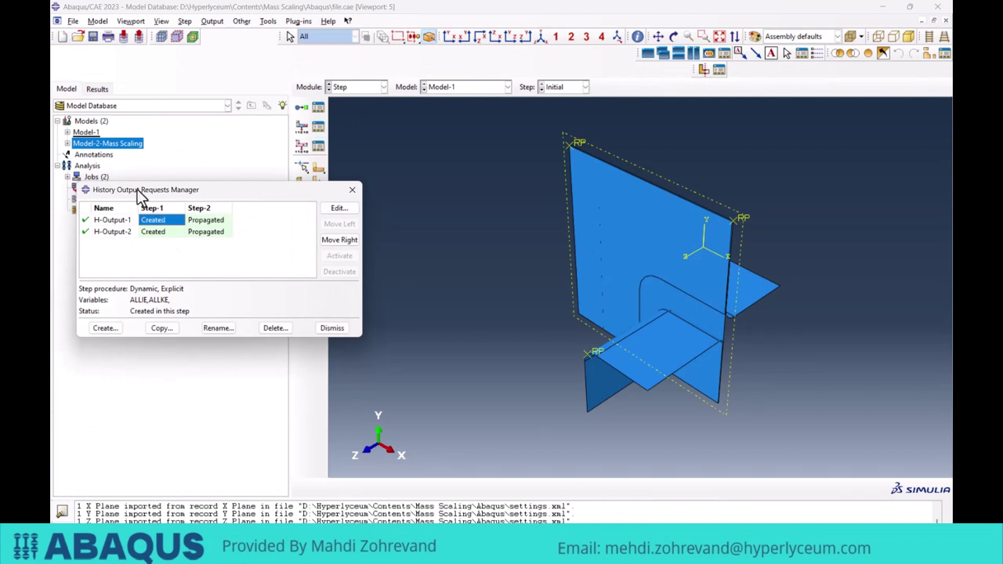
drag(138, 196, 158, 205)
click(359, 217)
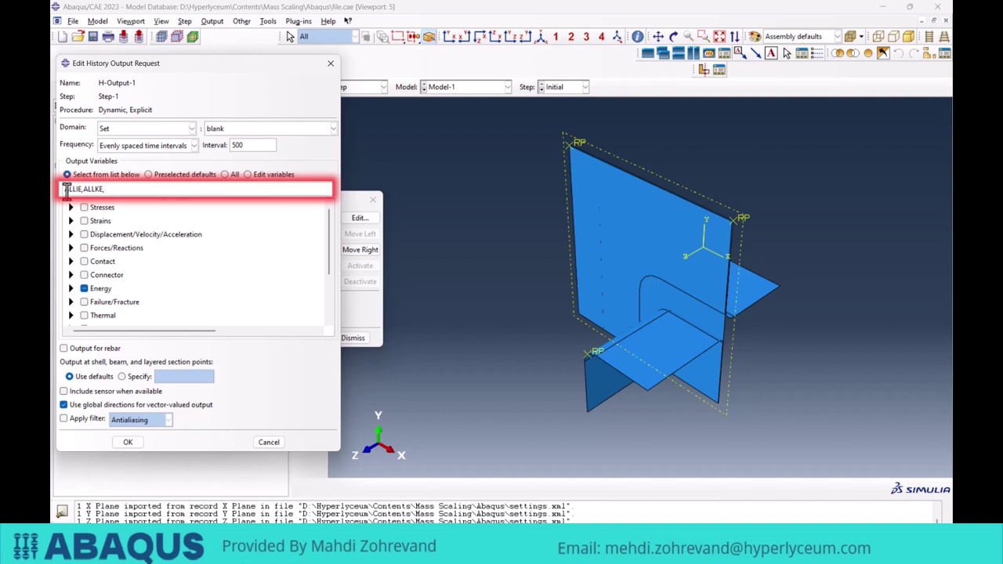
drag(64, 189, 100, 190)
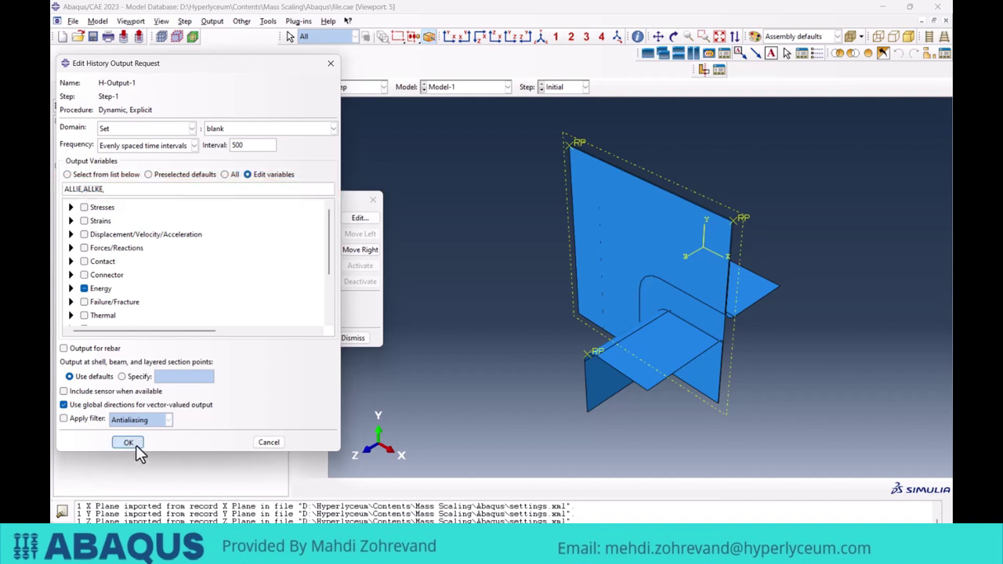
click(127, 441)
click(373, 200)
- Return to the Job module and open the results of Job-2-MassScaling
click(368, 88)
click(340, 189)
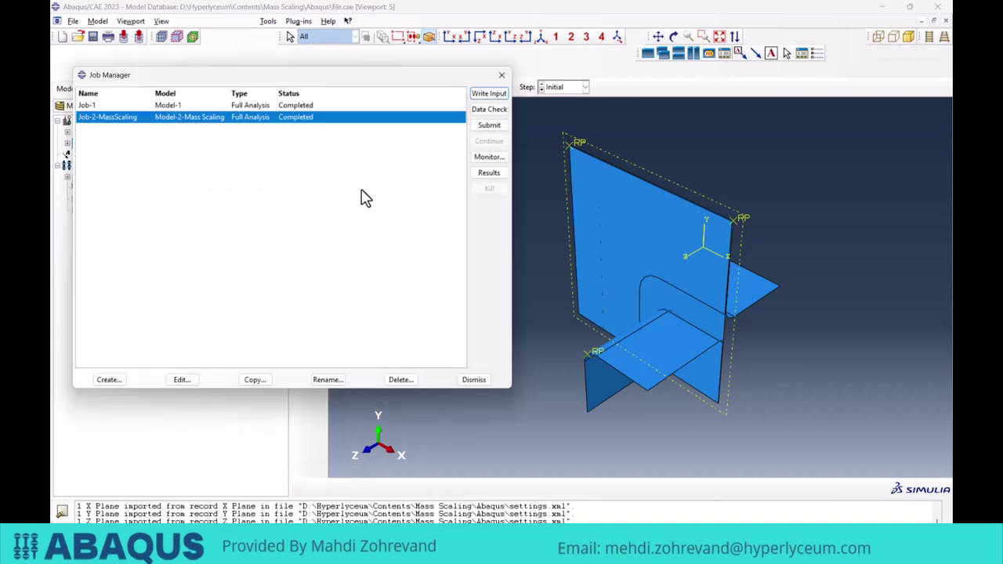
click(488, 173)
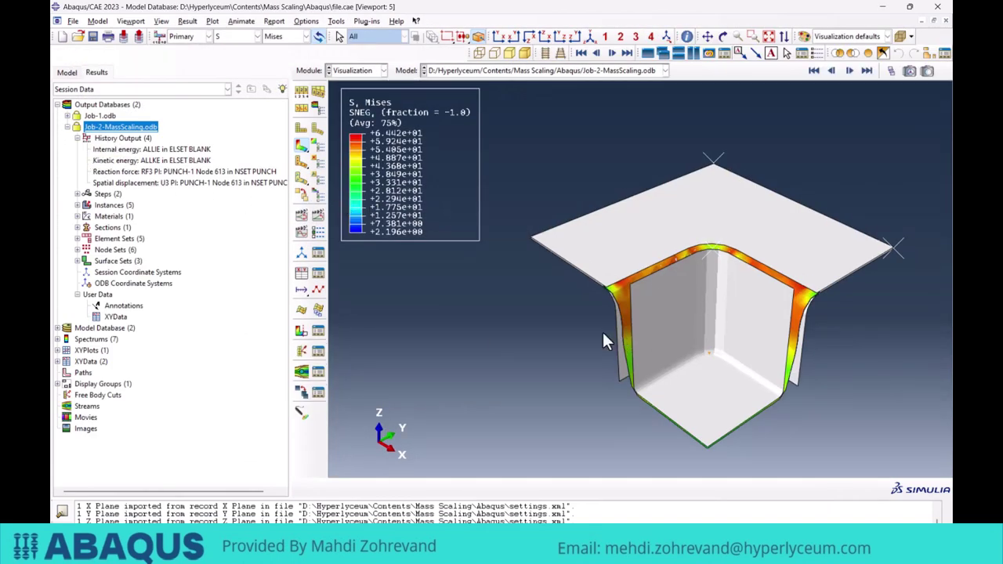
- Plot the blank's internal energy ALLIE from Job-2-MassScaling and add its kinetic energy ALLKE to the same plot
right_click(132, 152)
click(157, 177)
right_click(164, 161)
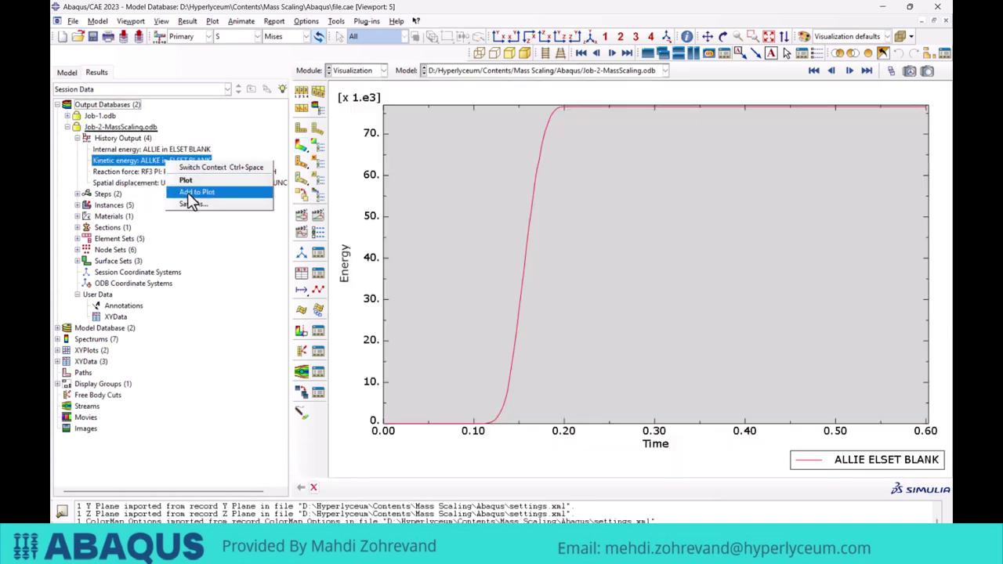
click(200, 195)
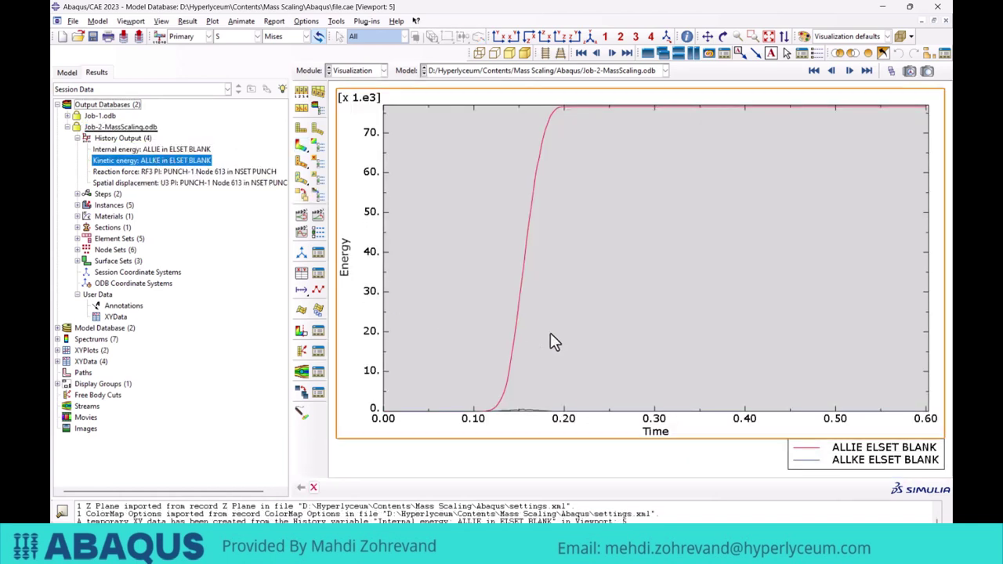